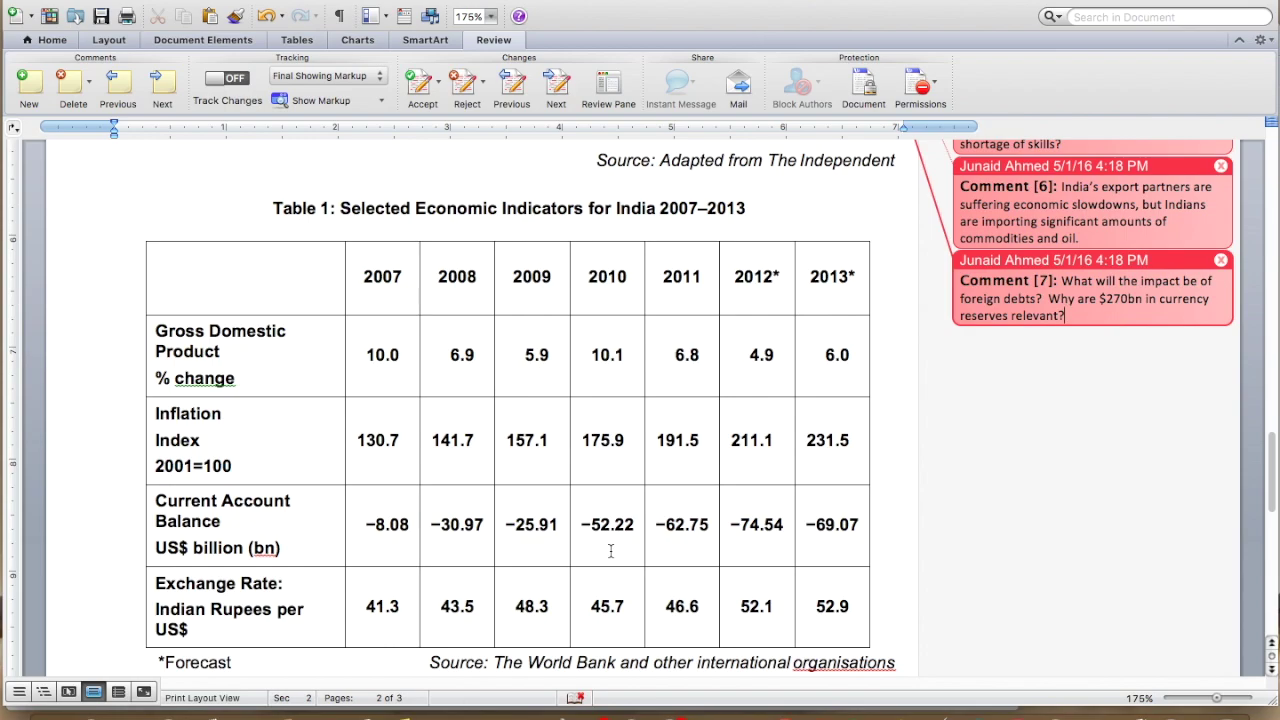
- Review the article on India's economic growth with its comments and the economic indicators in Table 1
scroll(648, 462, up, 10)
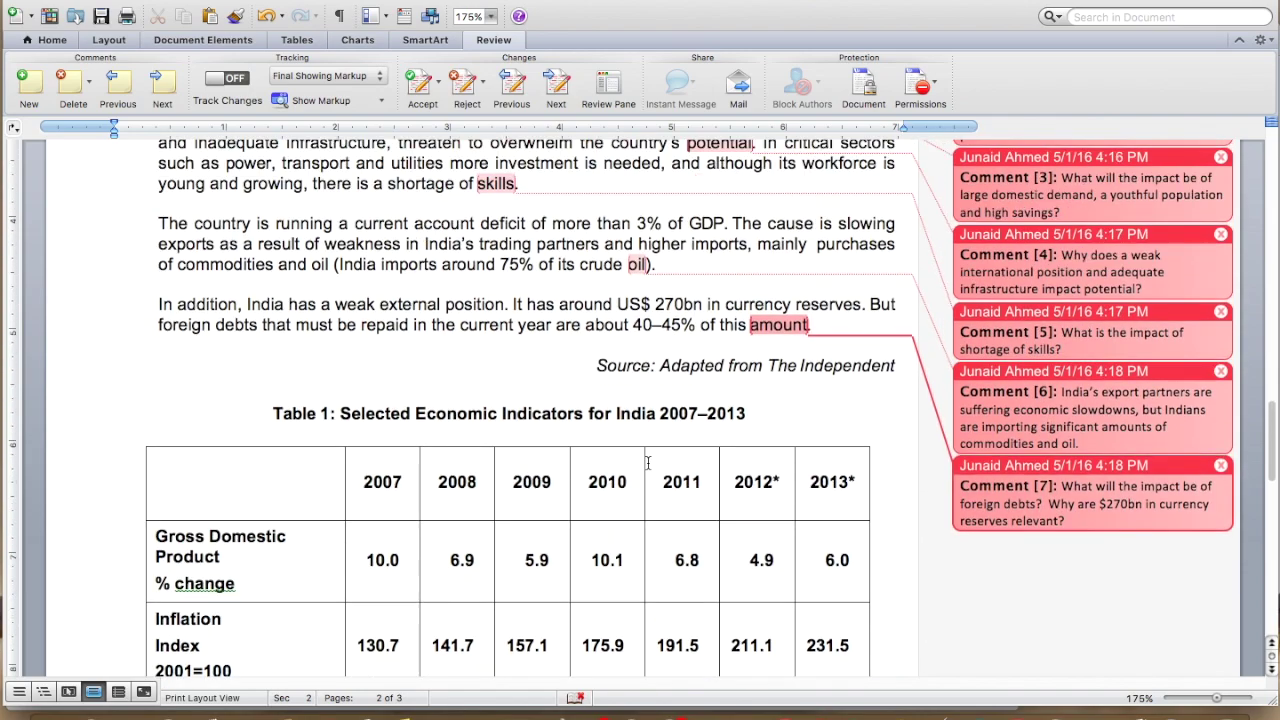
scroll(648, 462, up, 4)
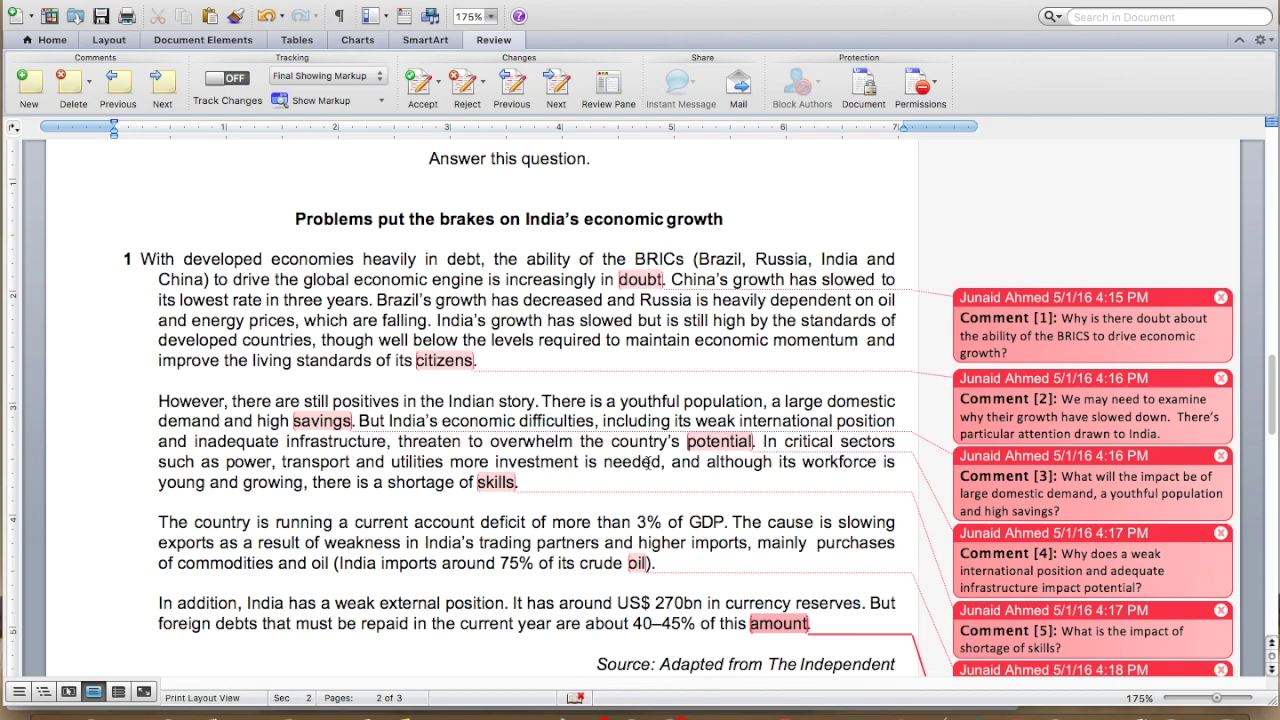
scroll(648, 462, down, 10)
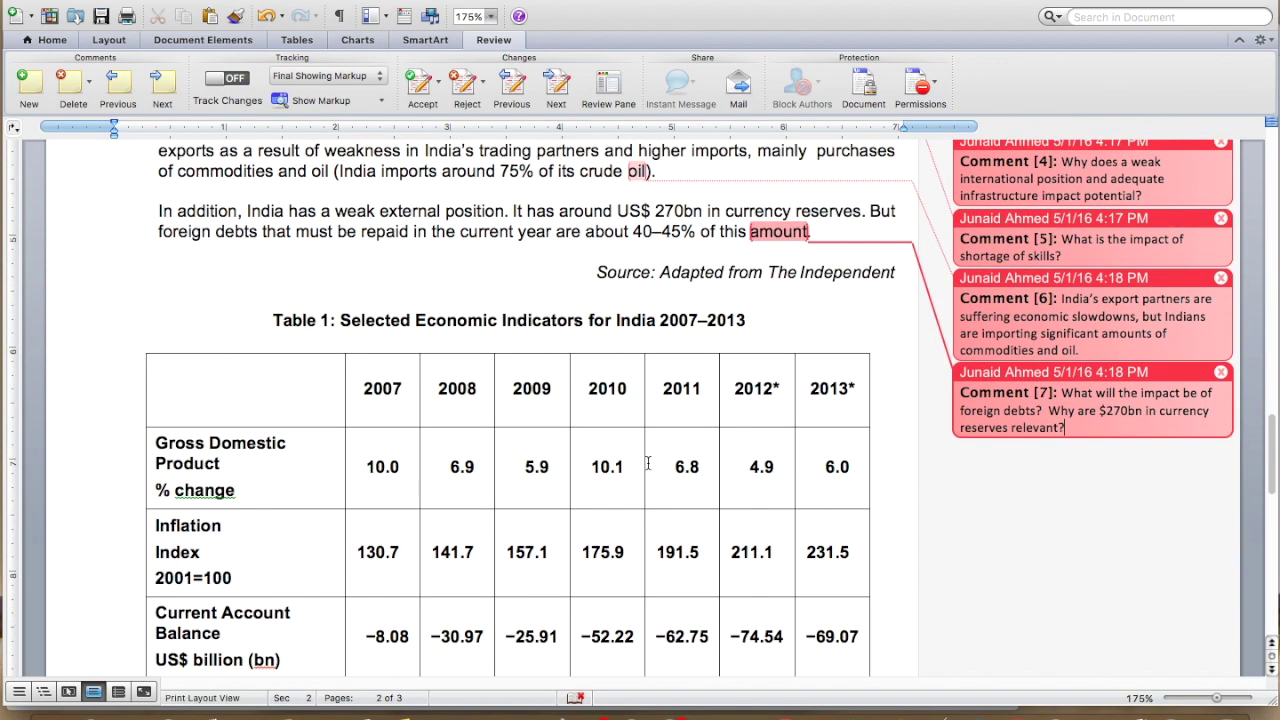
scroll(648, 462, up, 7)
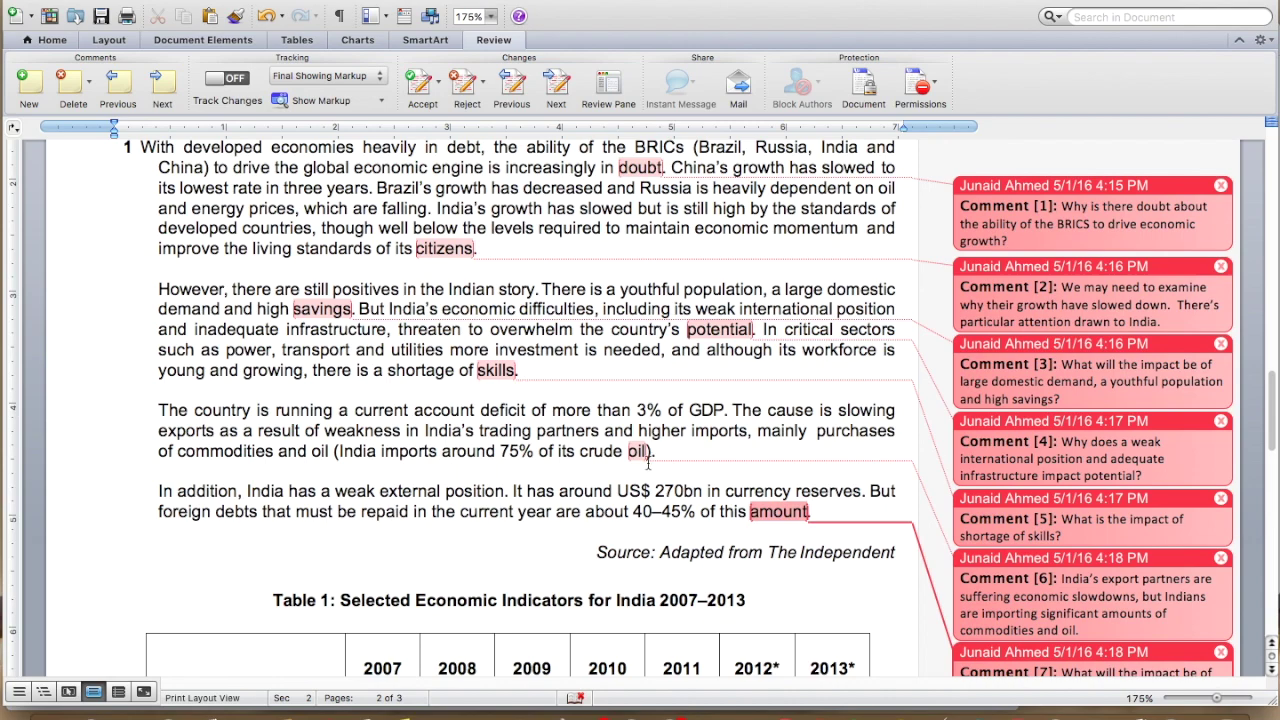
scroll(648, 462, up, 3)
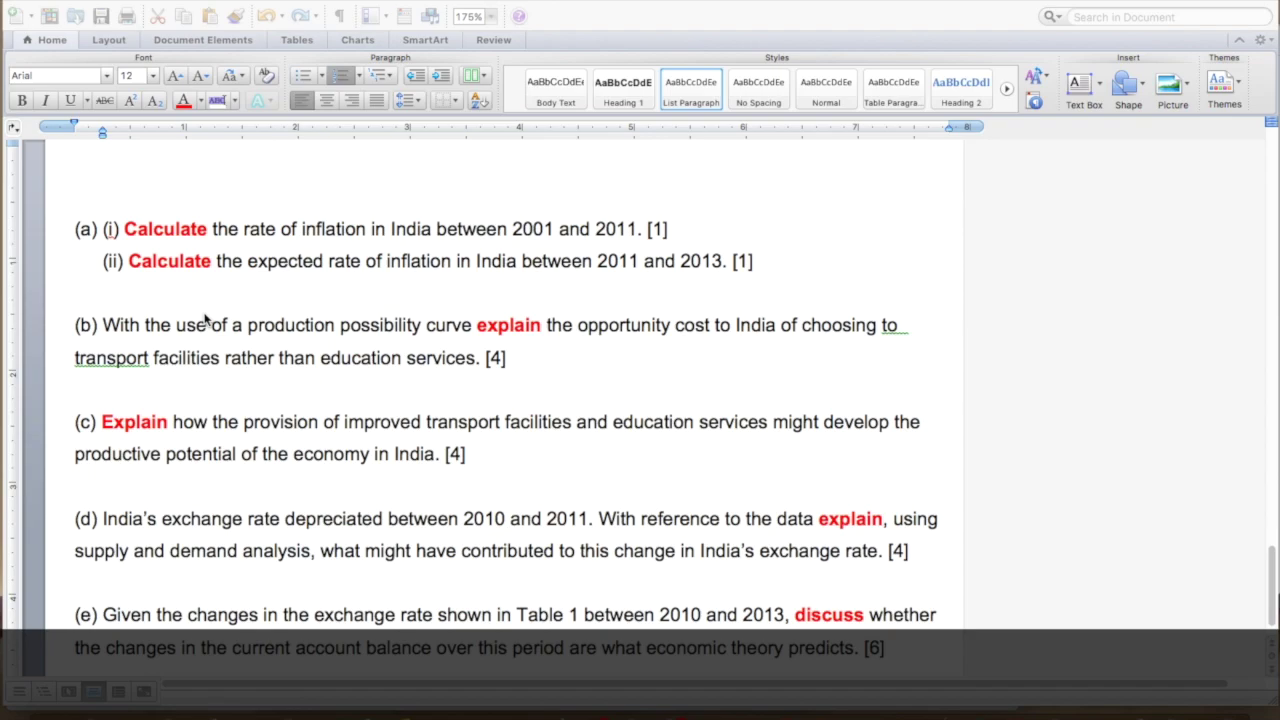
- Add the bullet "Refer back to the data and calculate inflation" under question (a)(i)
click(683, 231)
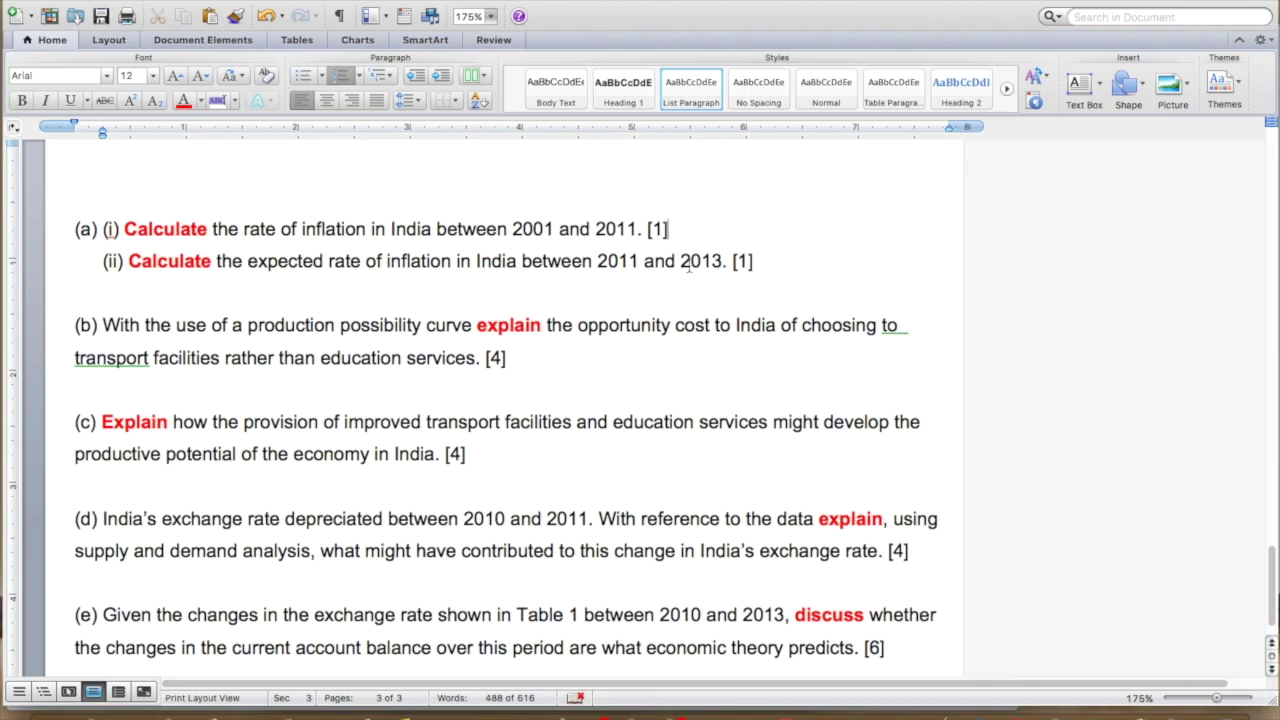
scroll(671, 421, down, 2)
scroll(671, 421, up, 1)
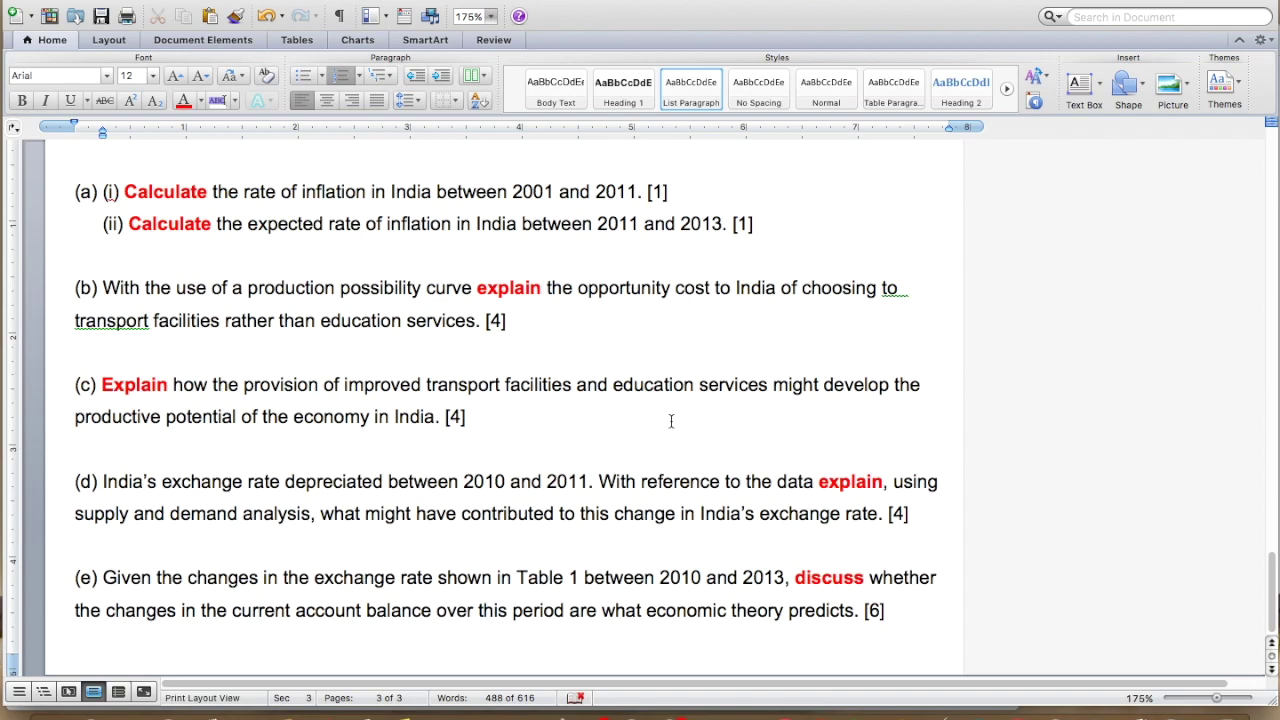
key(Return)
key(Tab)
key(shift+Tab)
key(BackSpace)
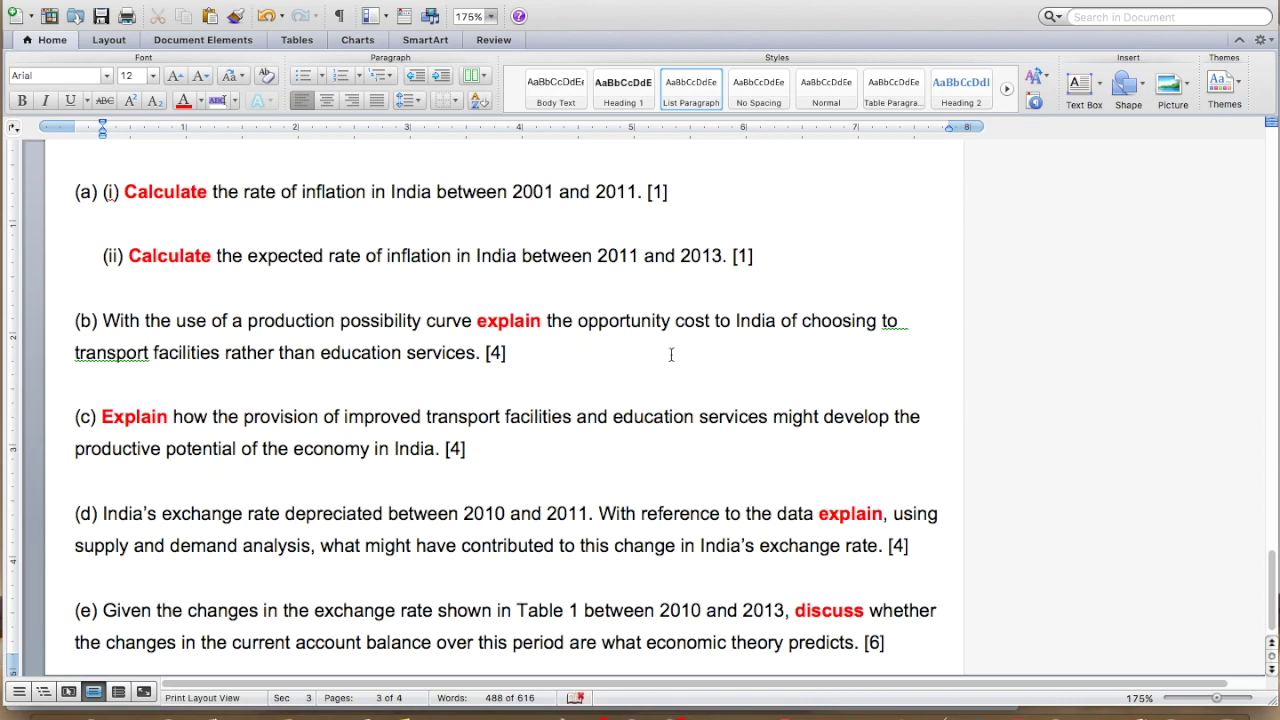
click(305, 76)
text(Refer bak)
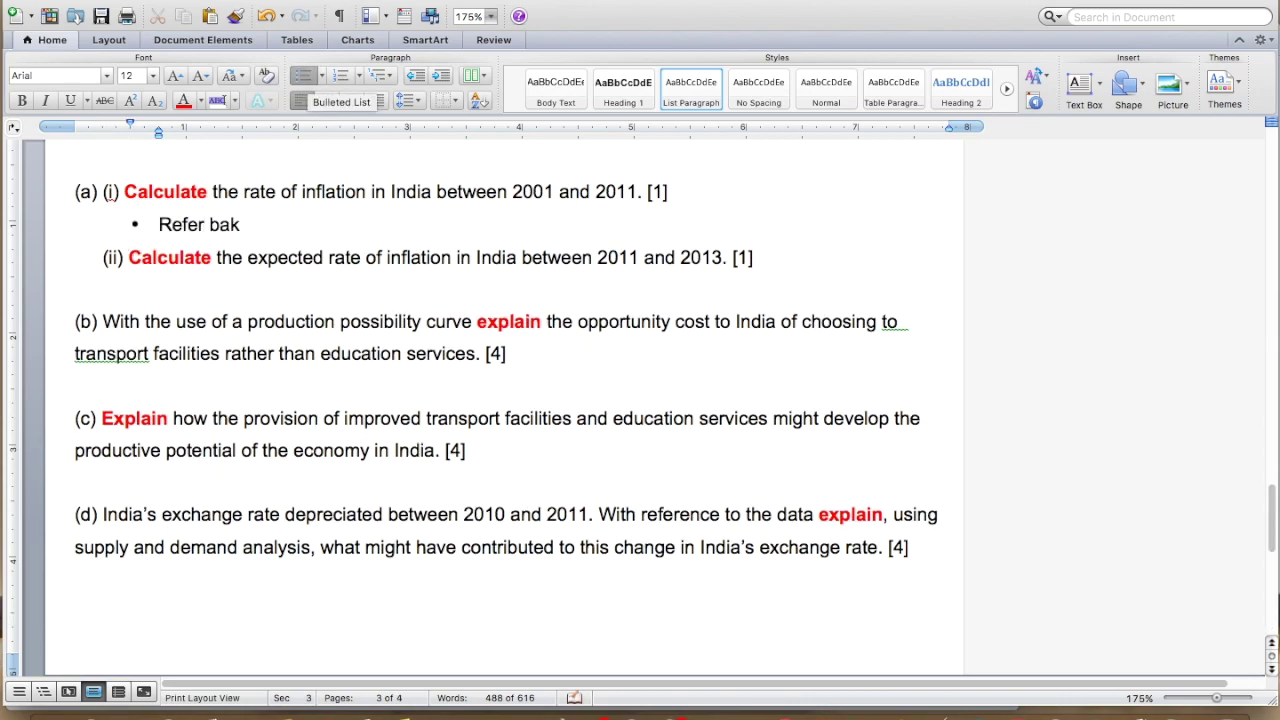
key(BackSpace)
text(ck)
text( to the data and calculate inflation)
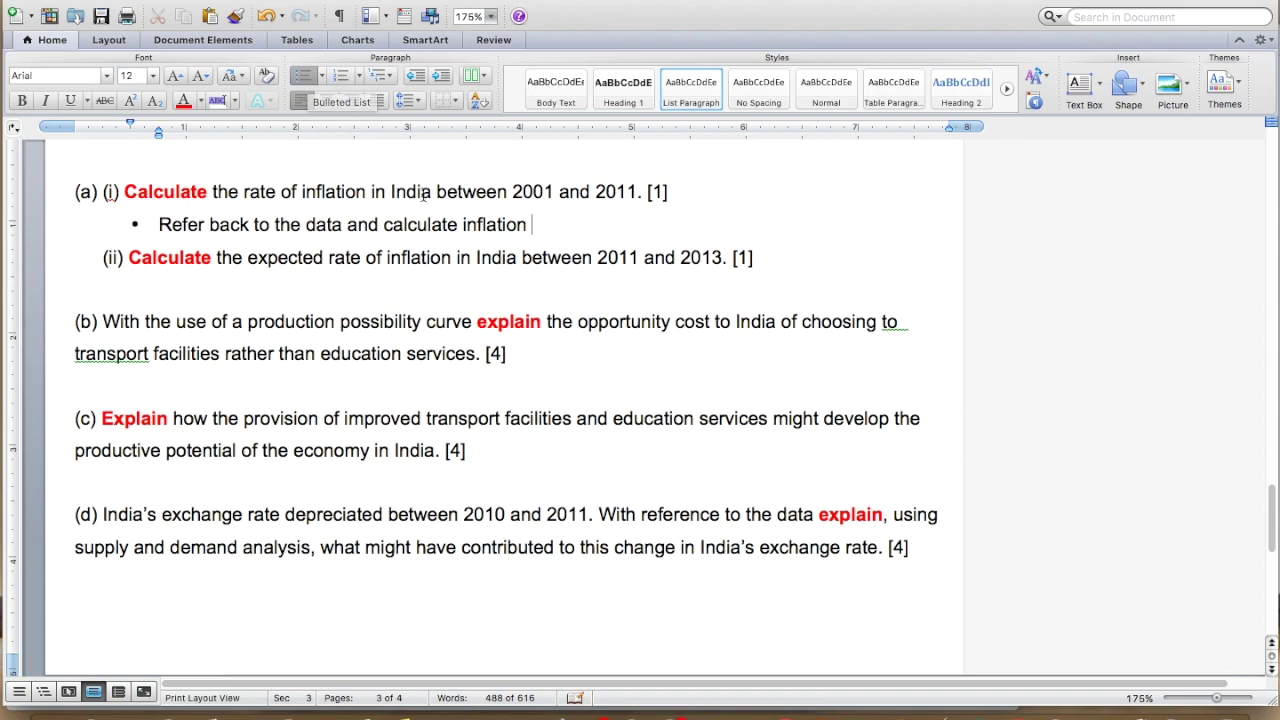
- Examine the inflation index row in Table 1 for the 2001 base value and the 2011 figure
scroll(608, 194, up, 10)
scroll(608, 194, up, 5)
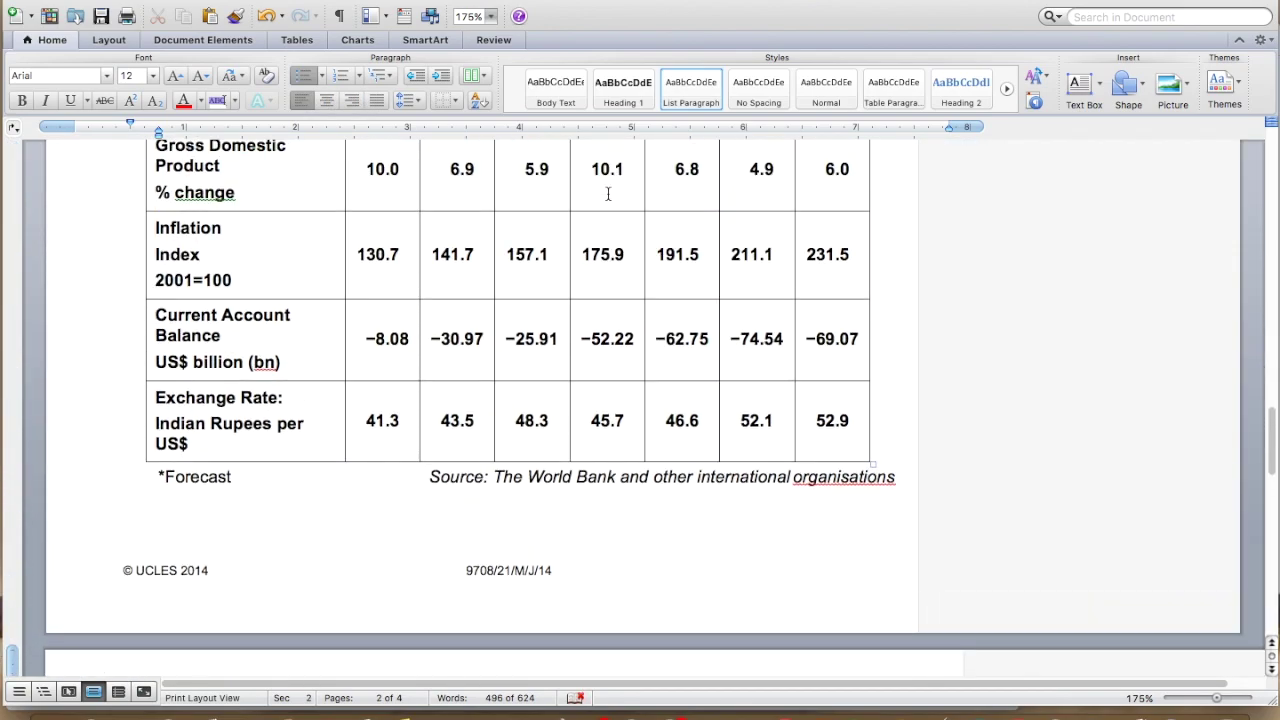
scroll(608, 194, up, 1)
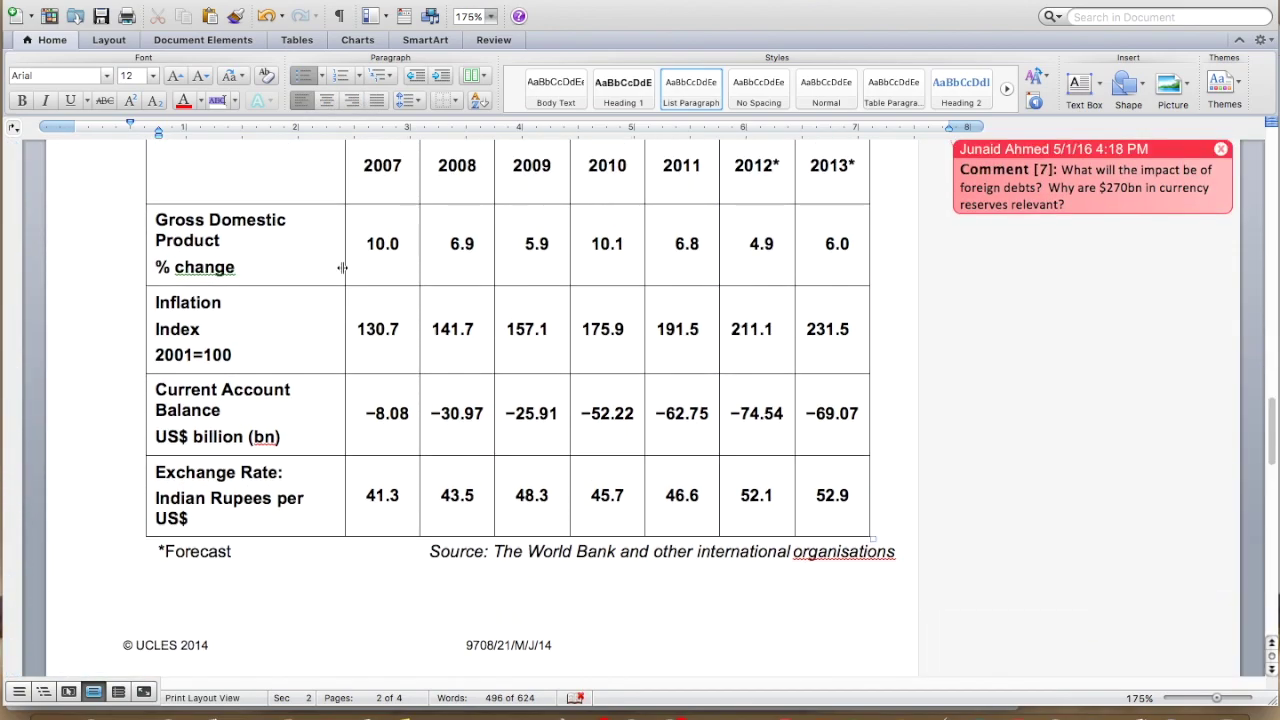
double_click(222, 357)
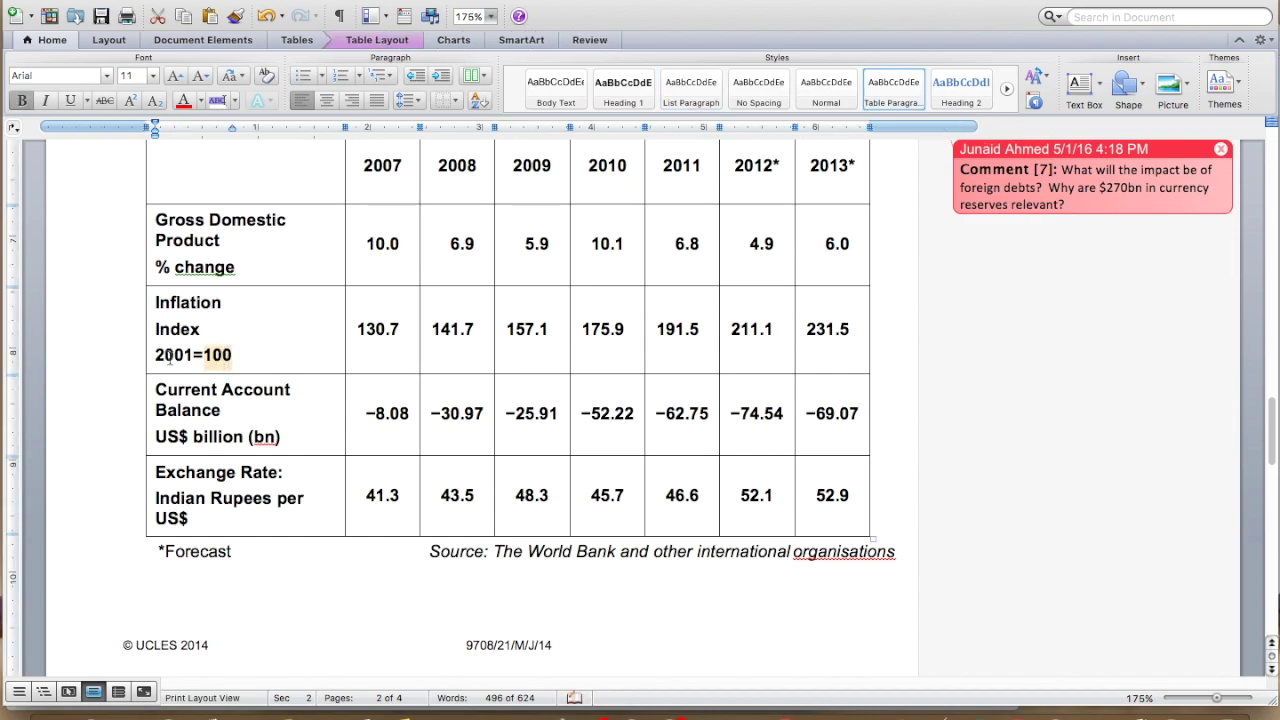
click(230, 354)
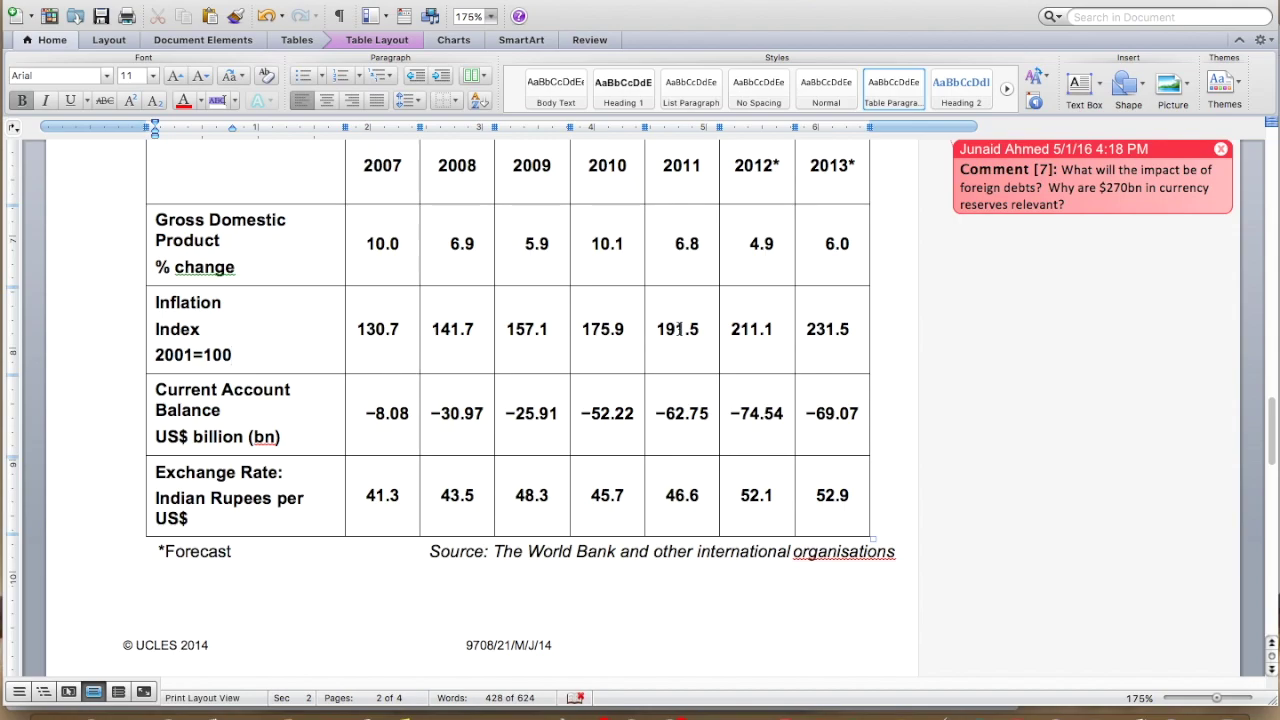
scroll(679, 329, down, 10)
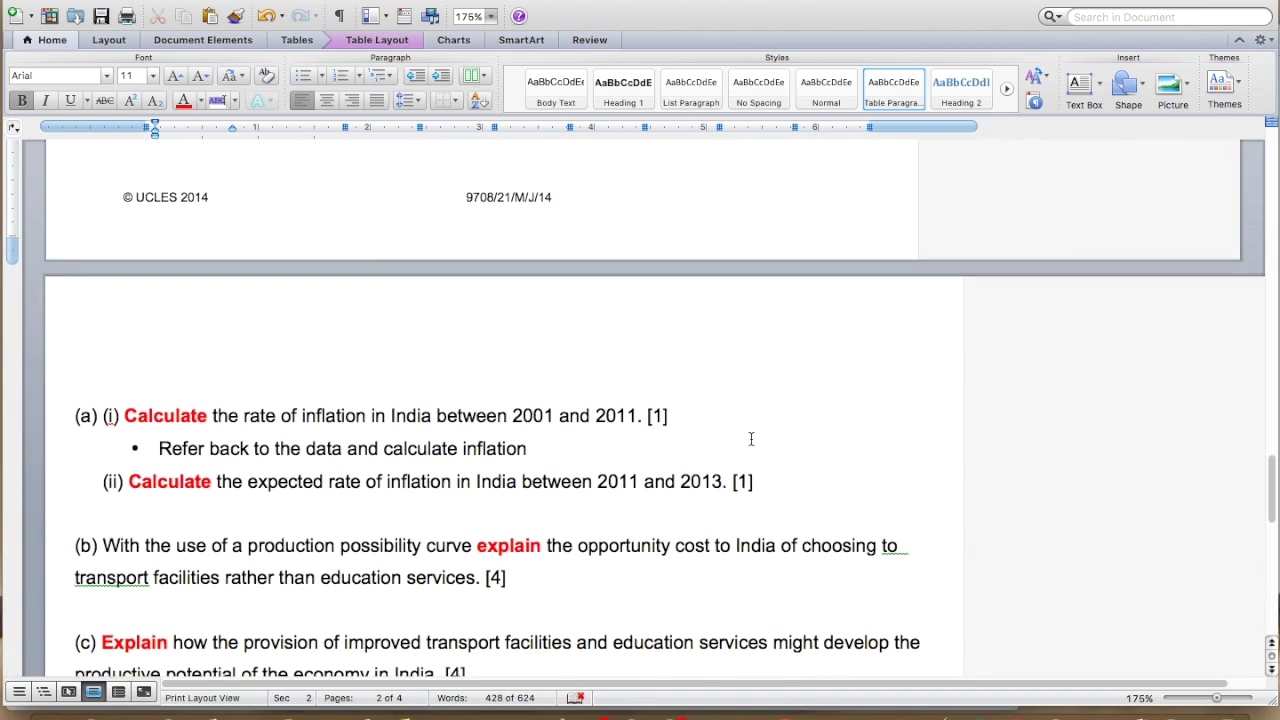
- Copy the bullet "Refer back to the data and calculate inflation" onto a new line under question (a)(ii)
click(767, 494)
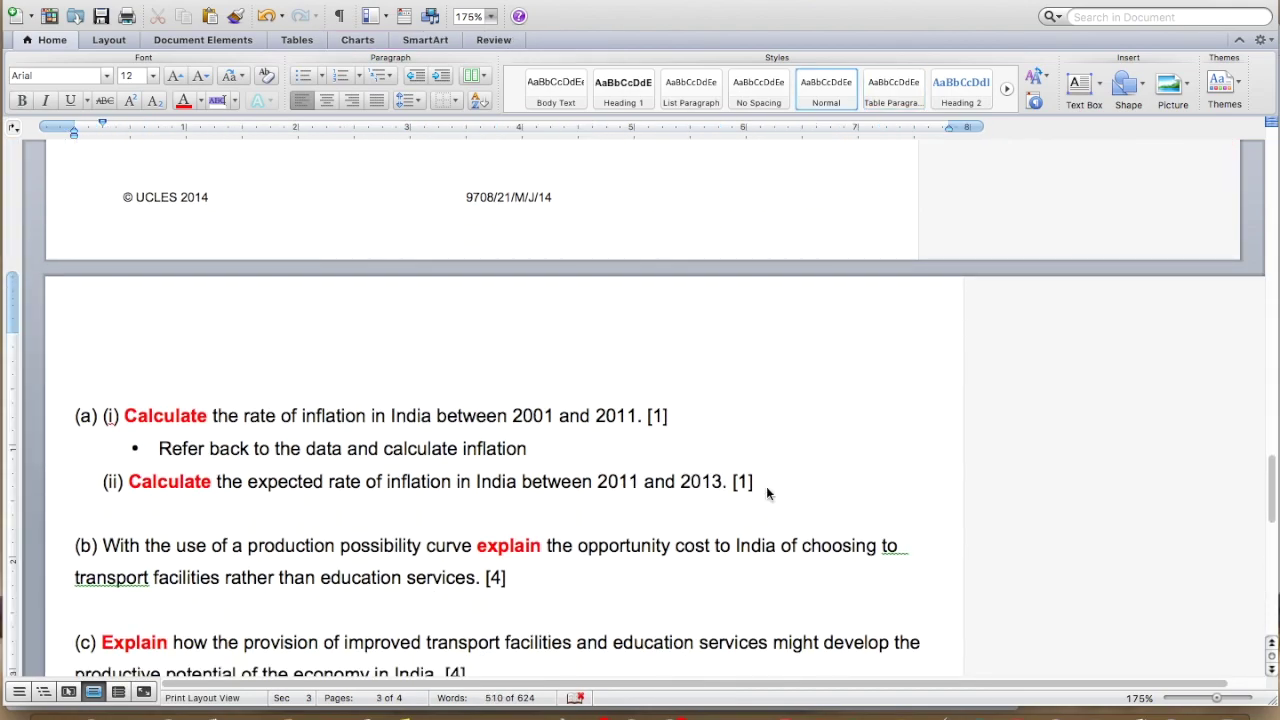
key(Return)
drag(132, 450, 524, 463)
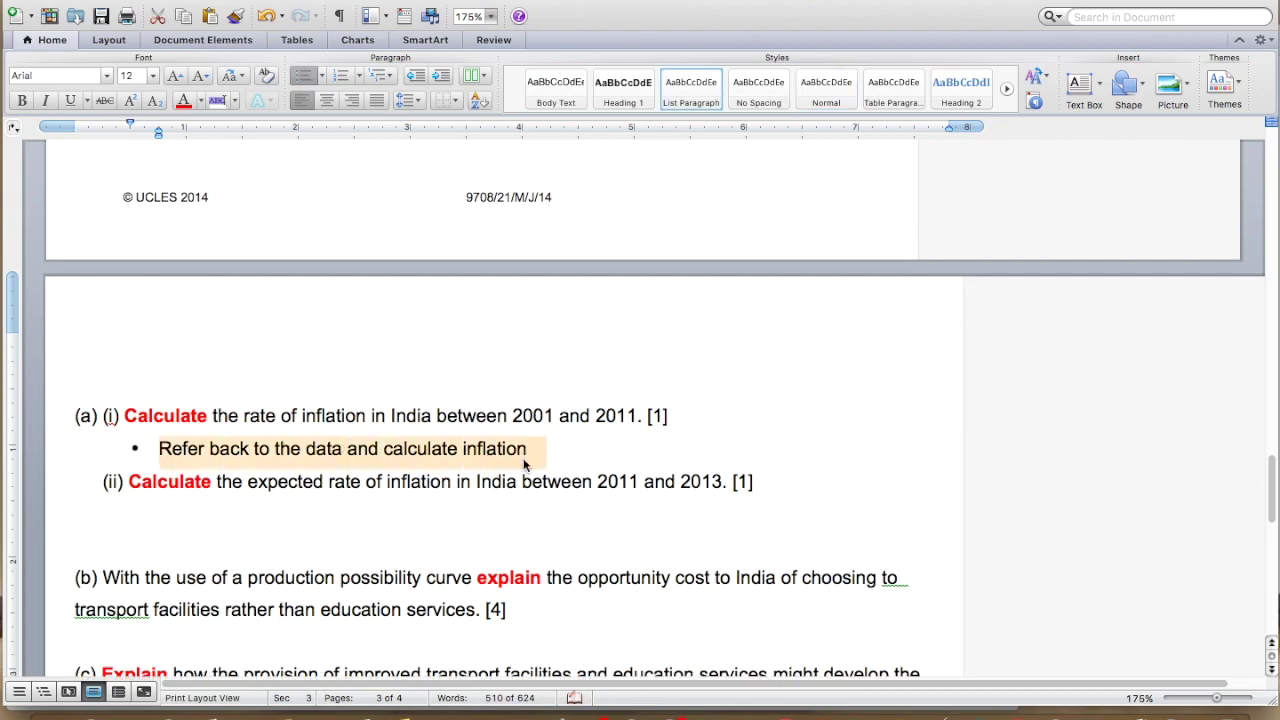
key(super+c)
click(436, 507)
key(super+v)
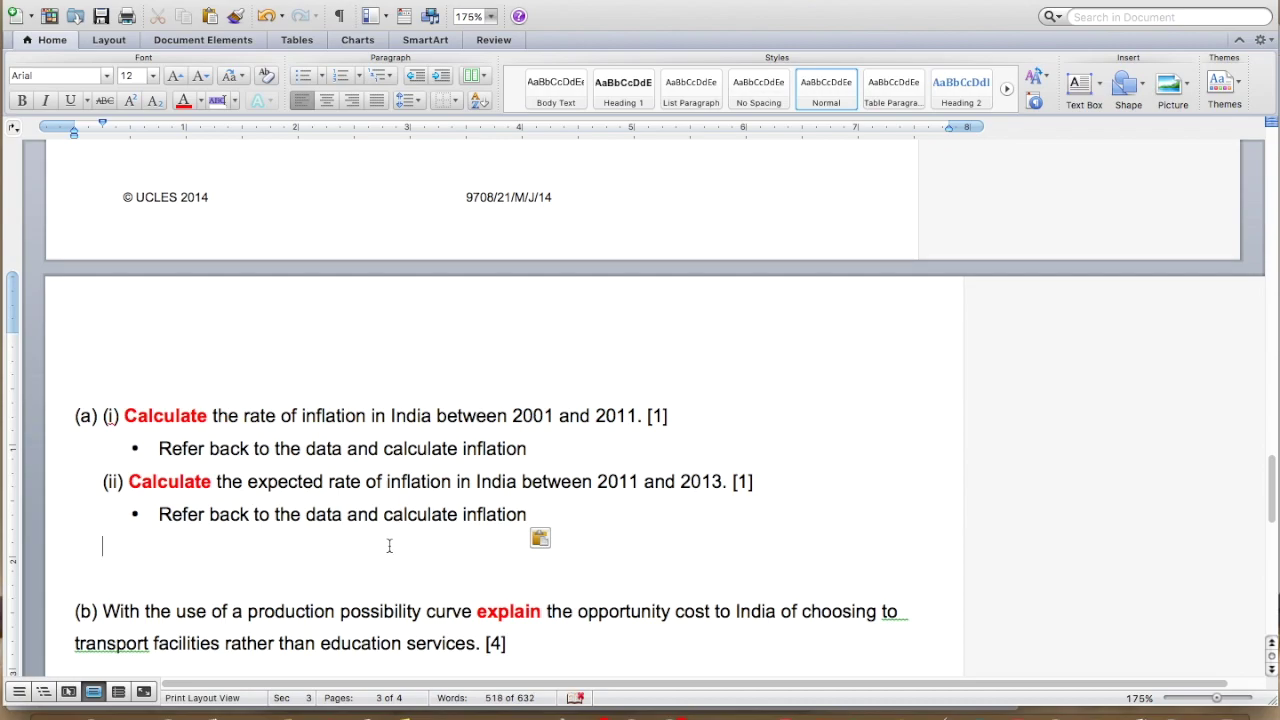
- Check the inflation index in Table 1, and remove the extra blank line between the (a)(ii) bullet and question (b)
click(295, 445)
click(305, 514)
scroll(305, 514, up, 10)
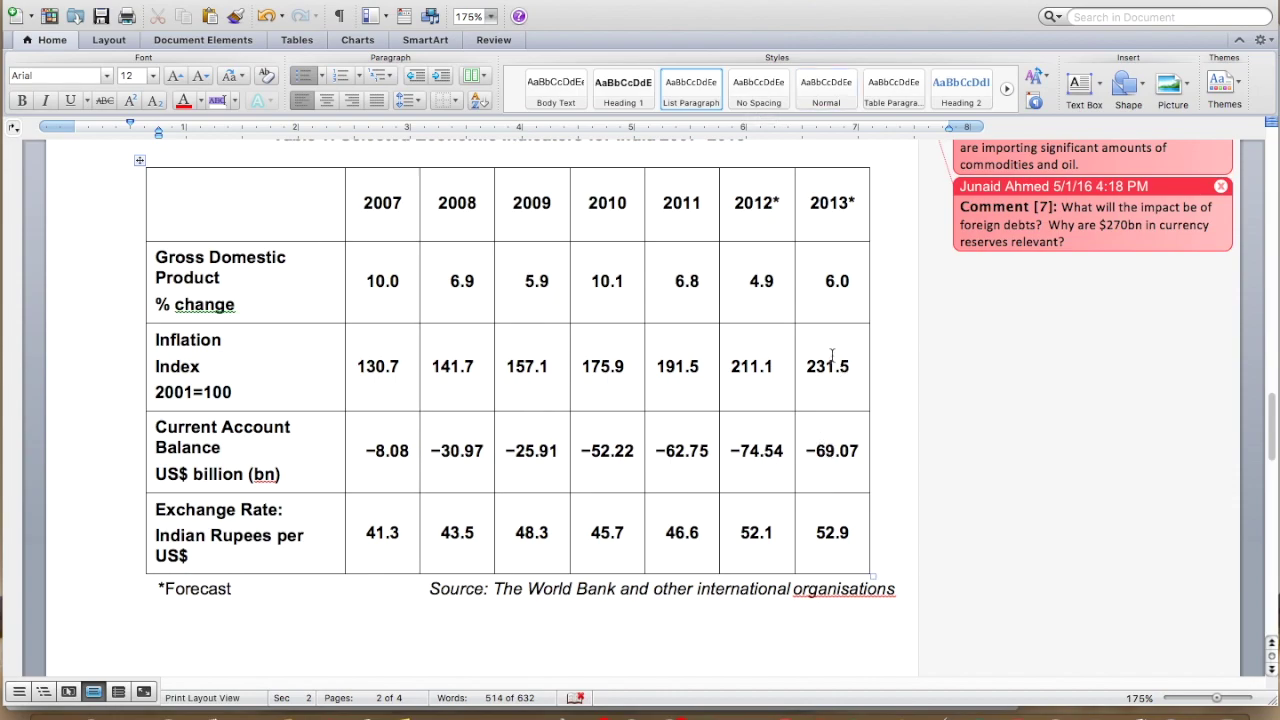
scroll(831, 356, down, 6)
scroll(831, 356, down, 5)
click(457, 448)
key(BackSpace)
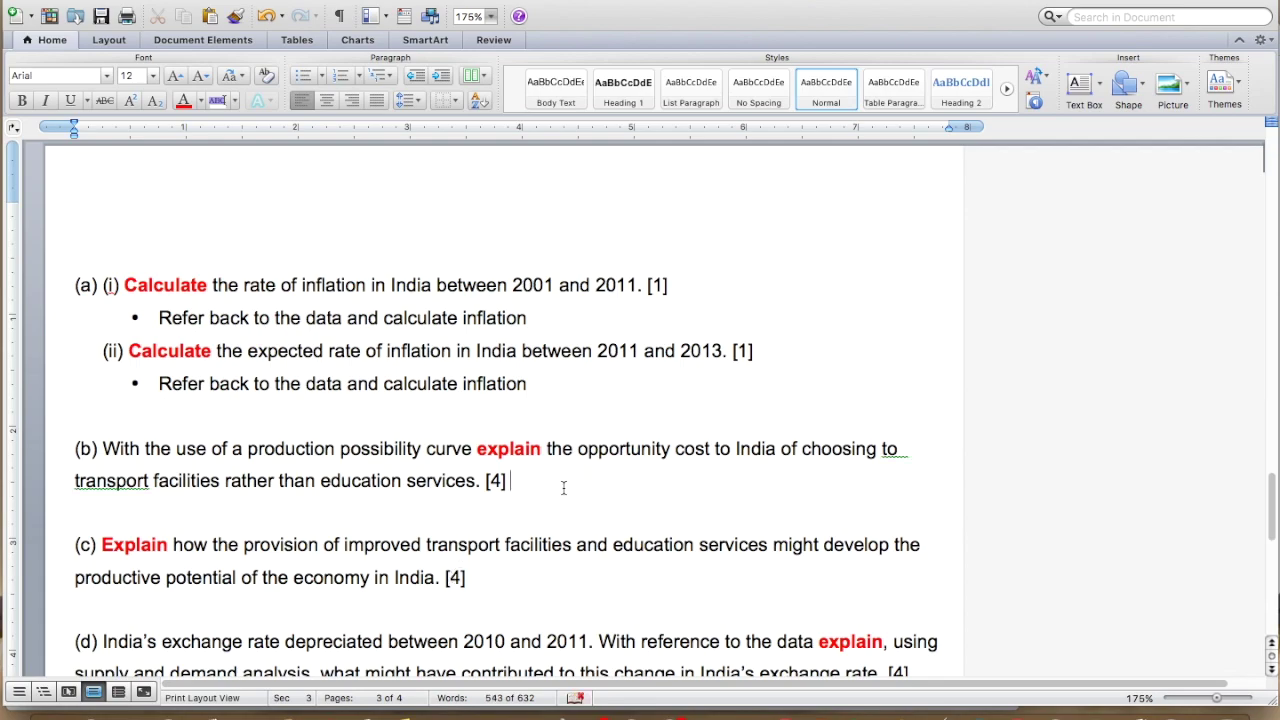
- Add the bullet "Draw a PPC labeled on the Y with transport facilities" under question (b)
key(Return)
key(BackSpace)
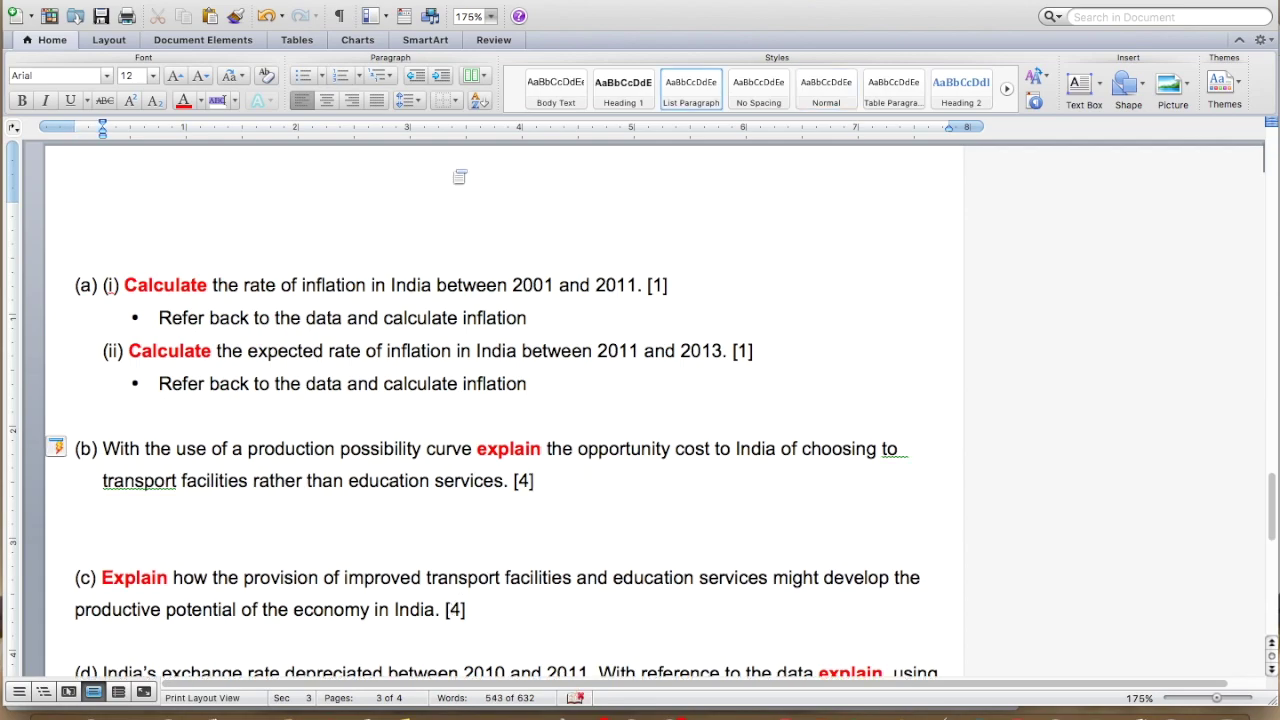
click(306, 75)
text(Draw a PPC)
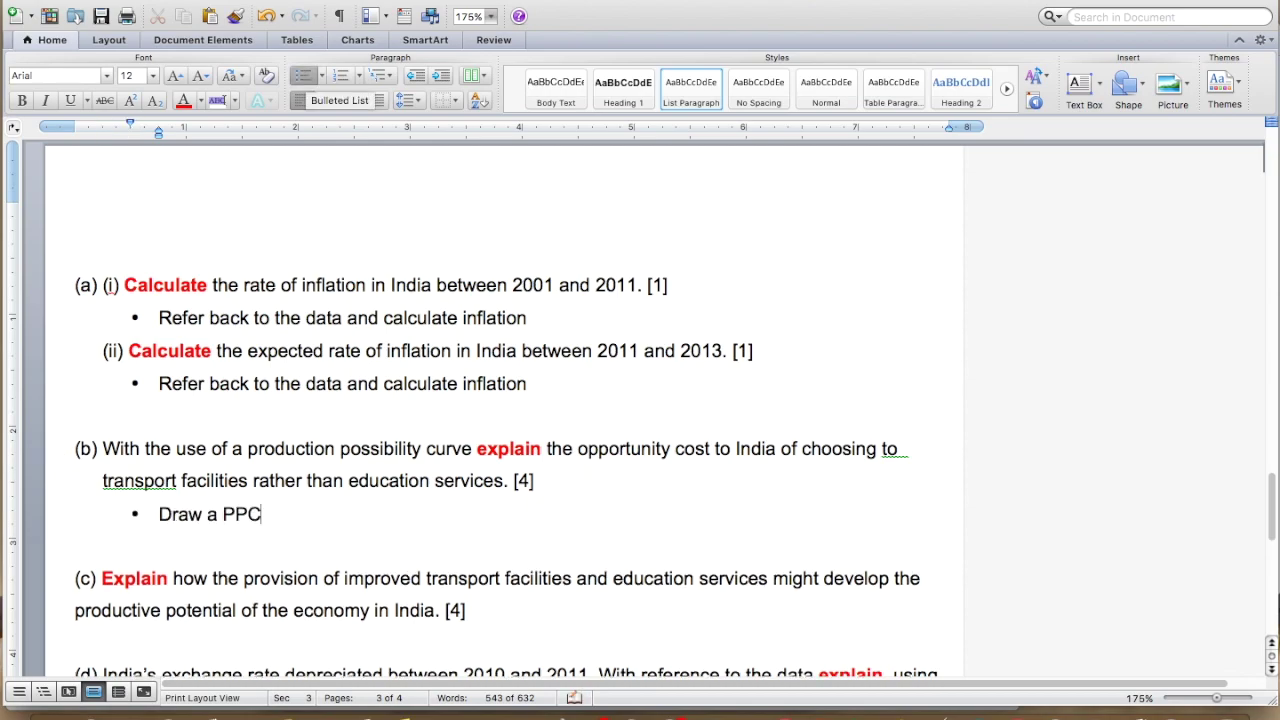
text( labeled on th)
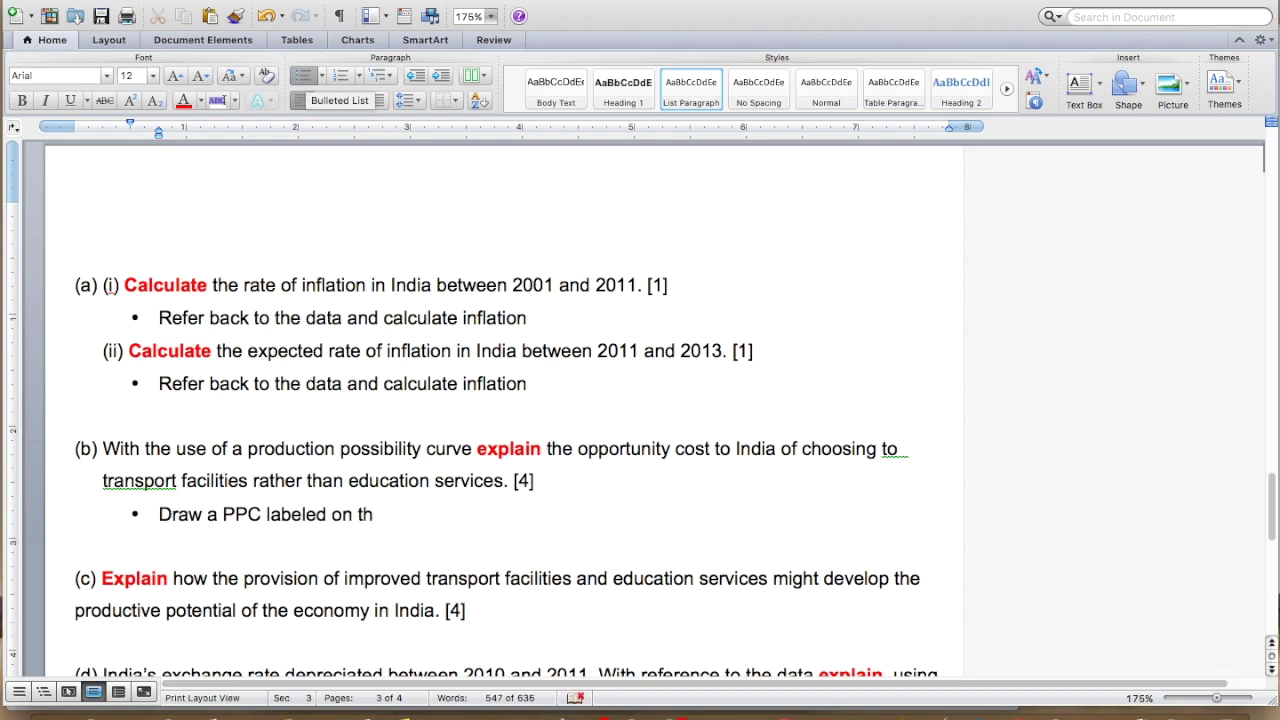
text(e Y with transport facilities)
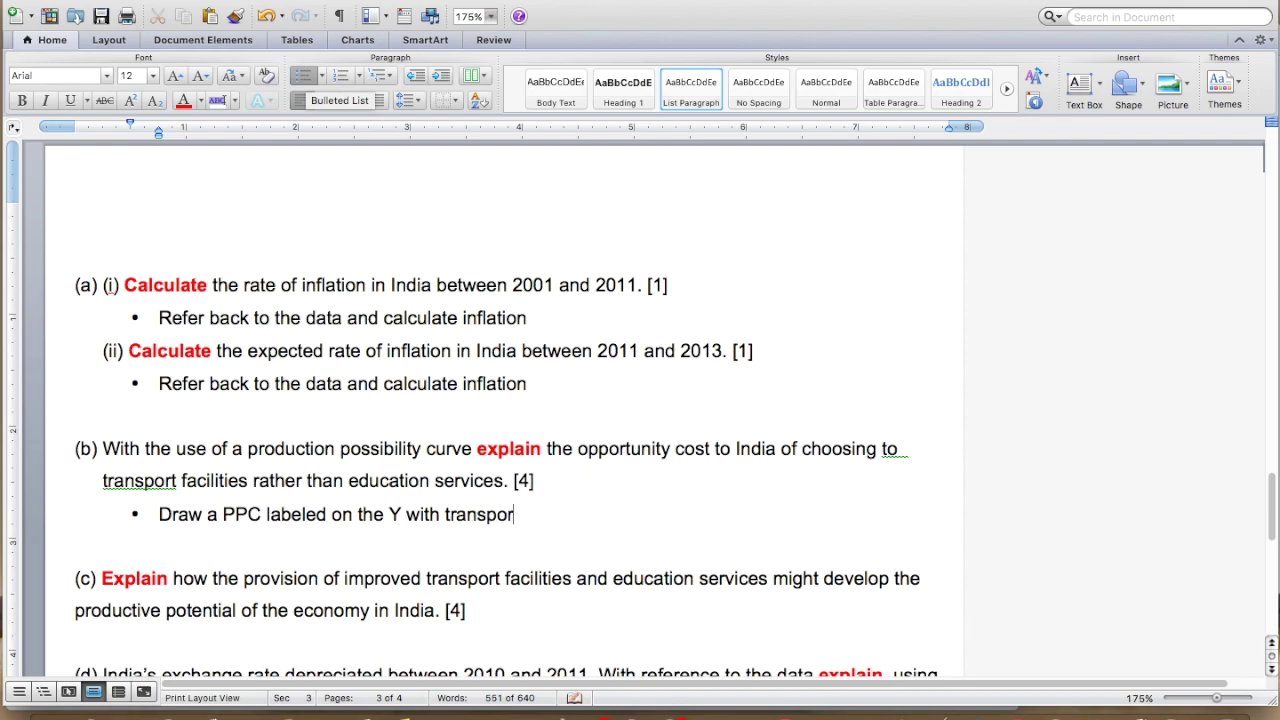
- Add a second bullet under question (b) reading "Label the X axis education services"
key(Return)
text(D)
key(BackSpace)
text(Lael)
key(BackSpace)
key(BackSpace)
text(bel the X ax)
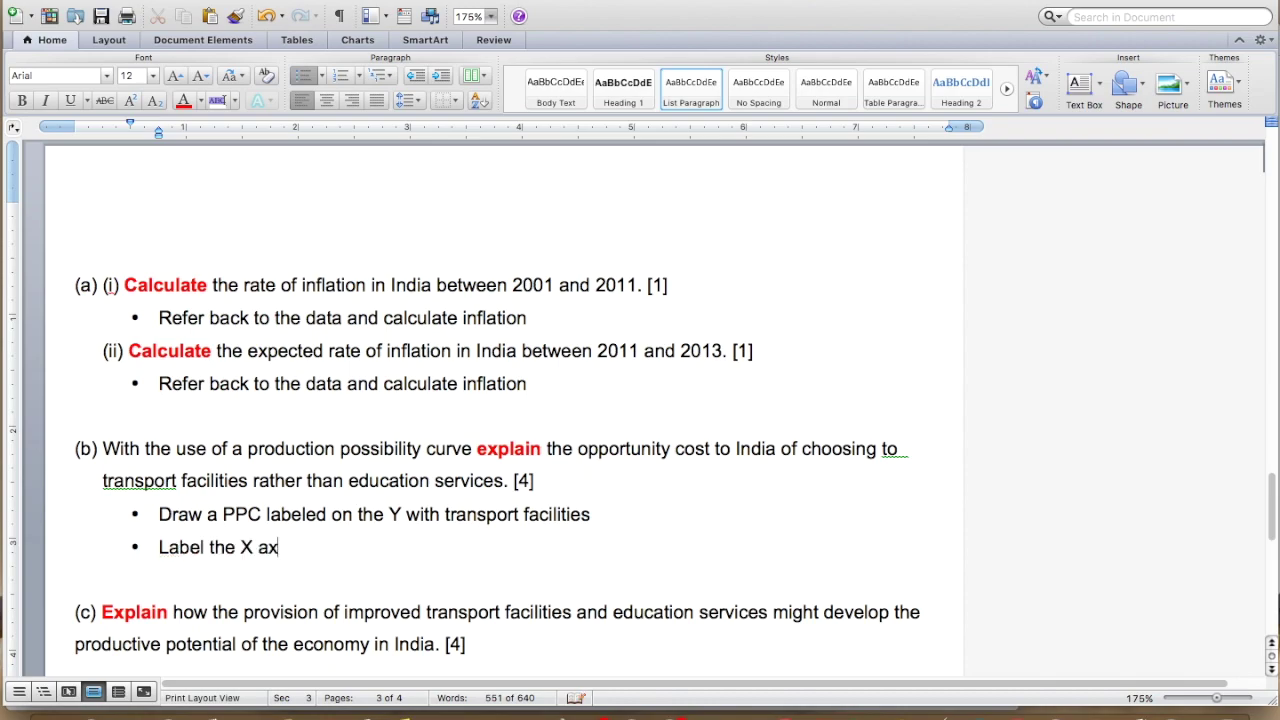
text(is Educ)
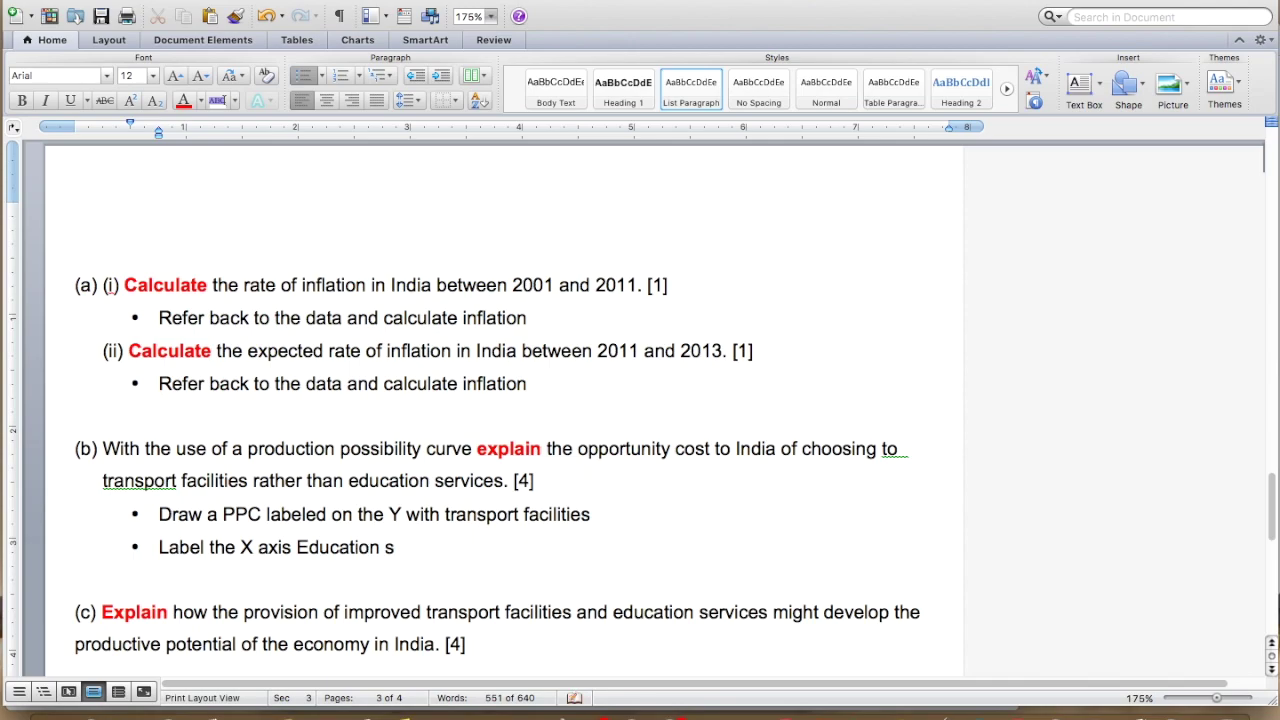
key(BackSpace)
key(BackSpace)
key(BackSpace)
key(BackSpace)
text(ed)
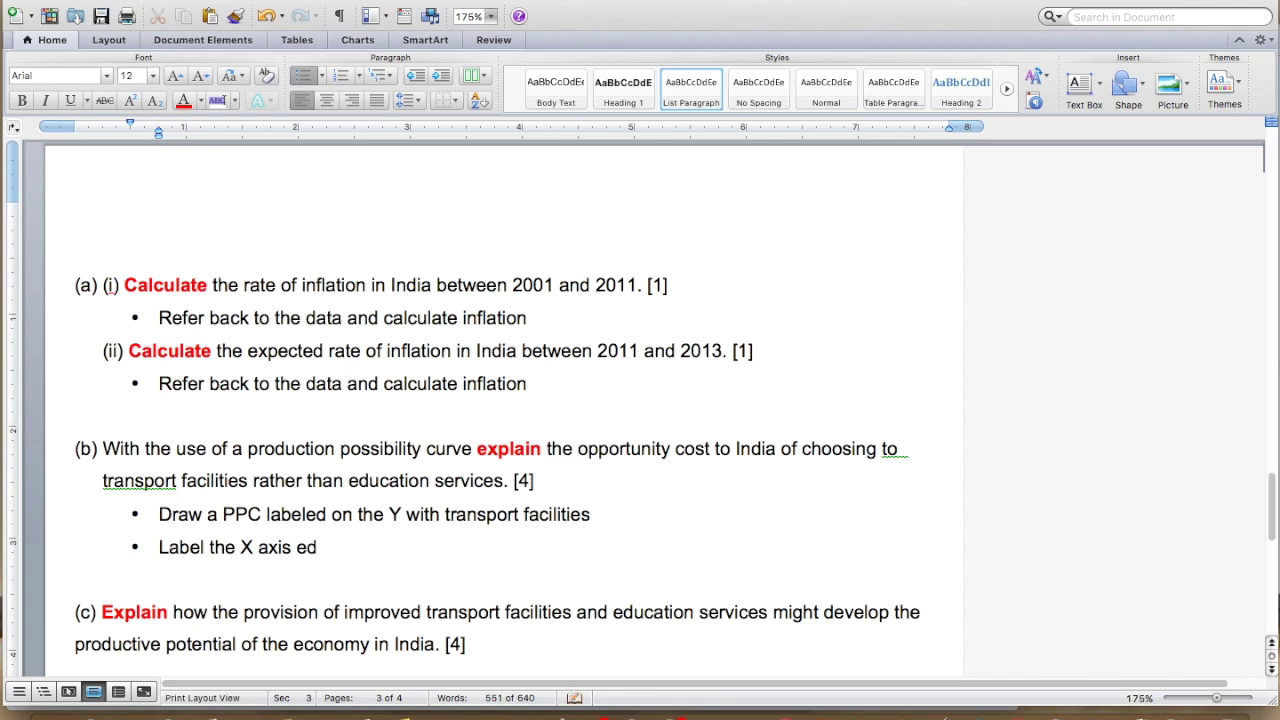
text(ucation services)
- Add a third bullet under question (b): "Move from one point towards another and explain clearly what is going on."
key(Return)
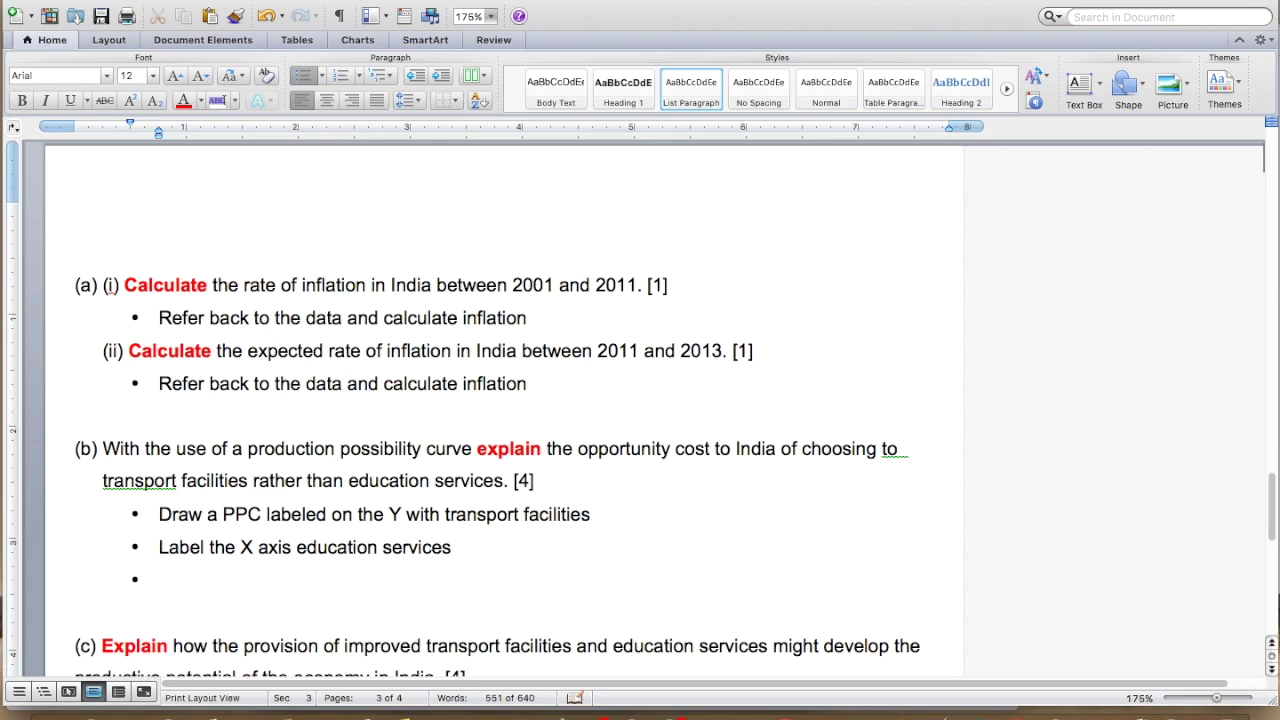
text(S)
key(BackSpace)
text(Move from one)
text( point toward san)
text(it)
key(BackSpace)
key(BackSpace)
key(BackSpace)
key(BackSpace)
text(anothe)
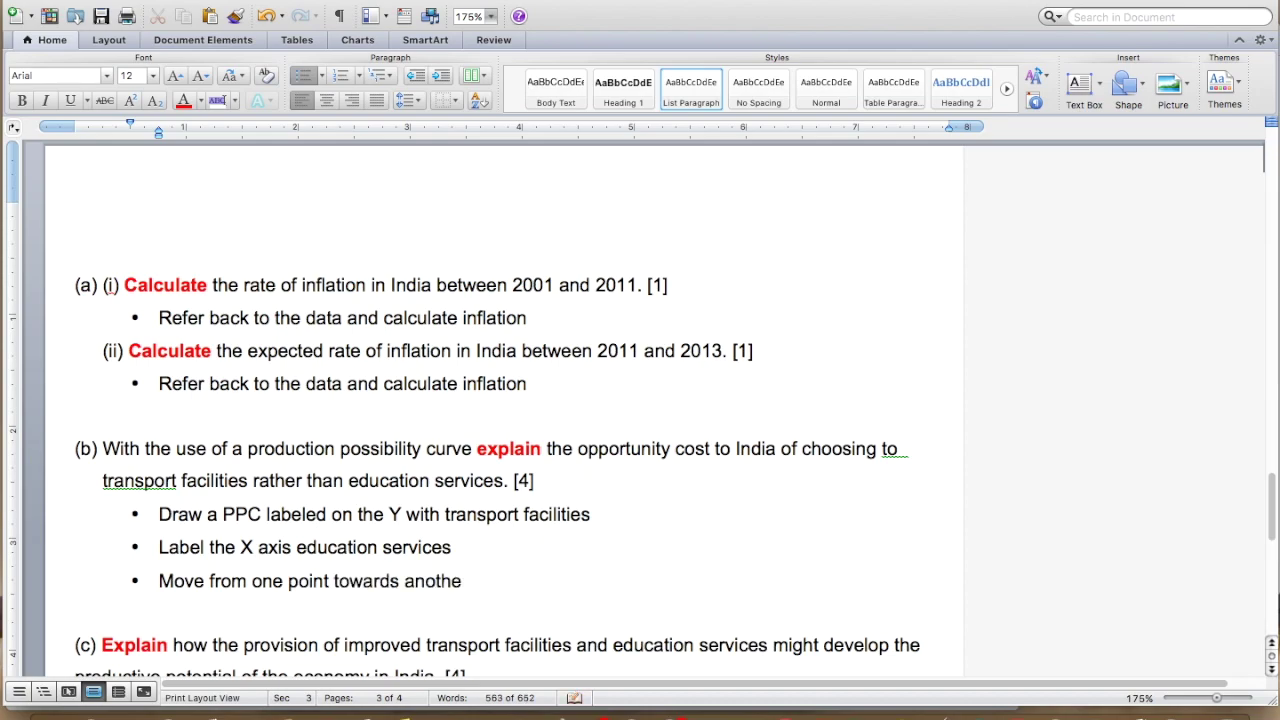
text(r and explain clearly what is goi)
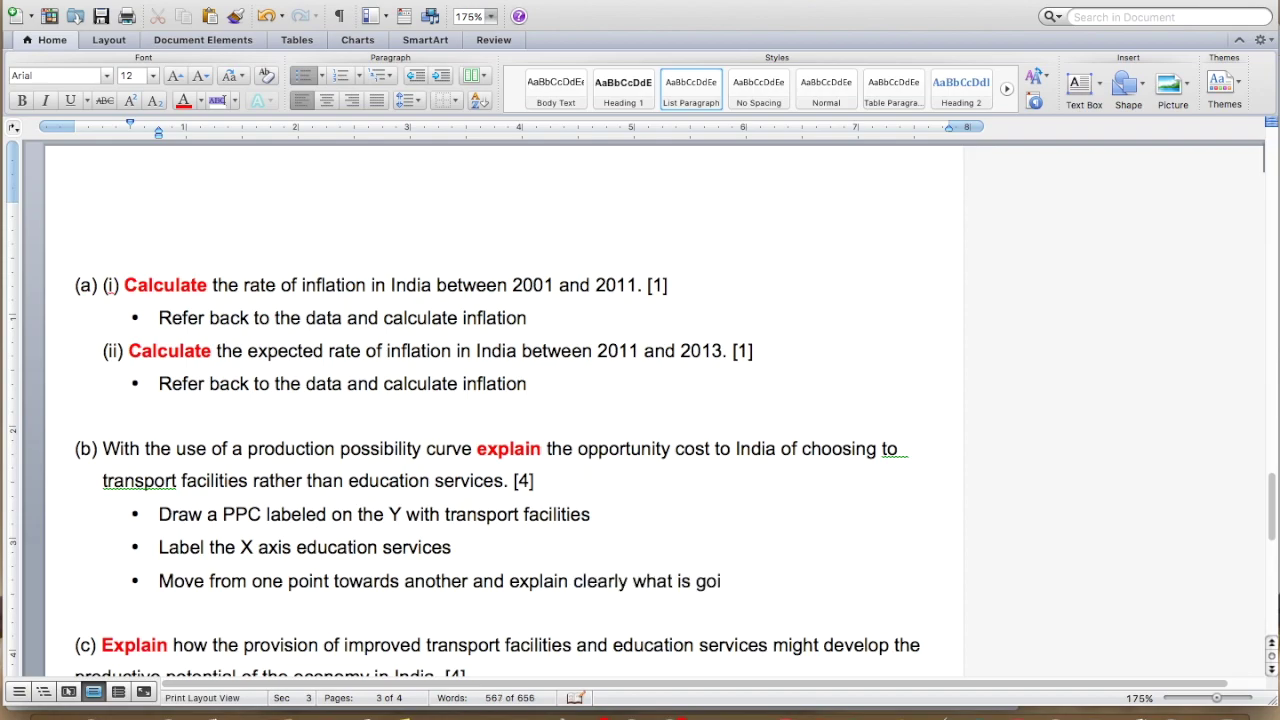
text(ng ong.)
key(BackSpace)
key(BackSpace)
- Insert an empty bulleted line under question (c) in place of the automatic (d) numbering
scroll(328, 230, down, 4)
click(494, 469)
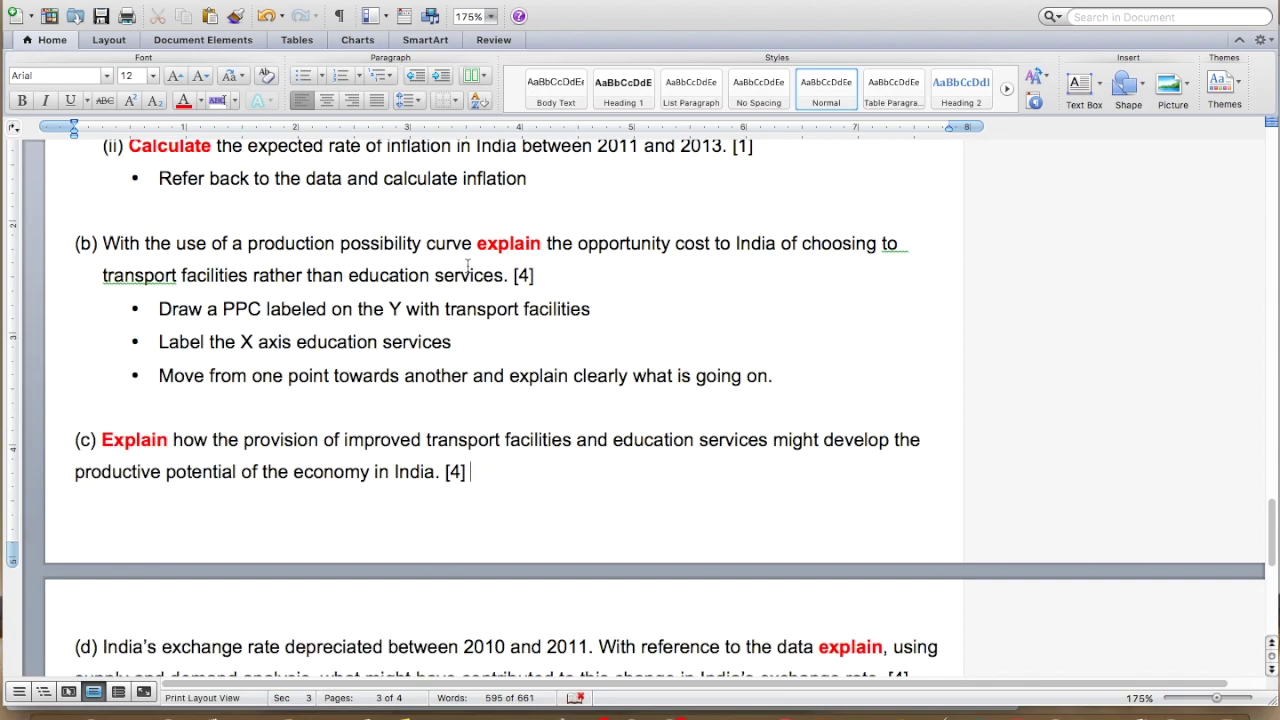
key(Return)
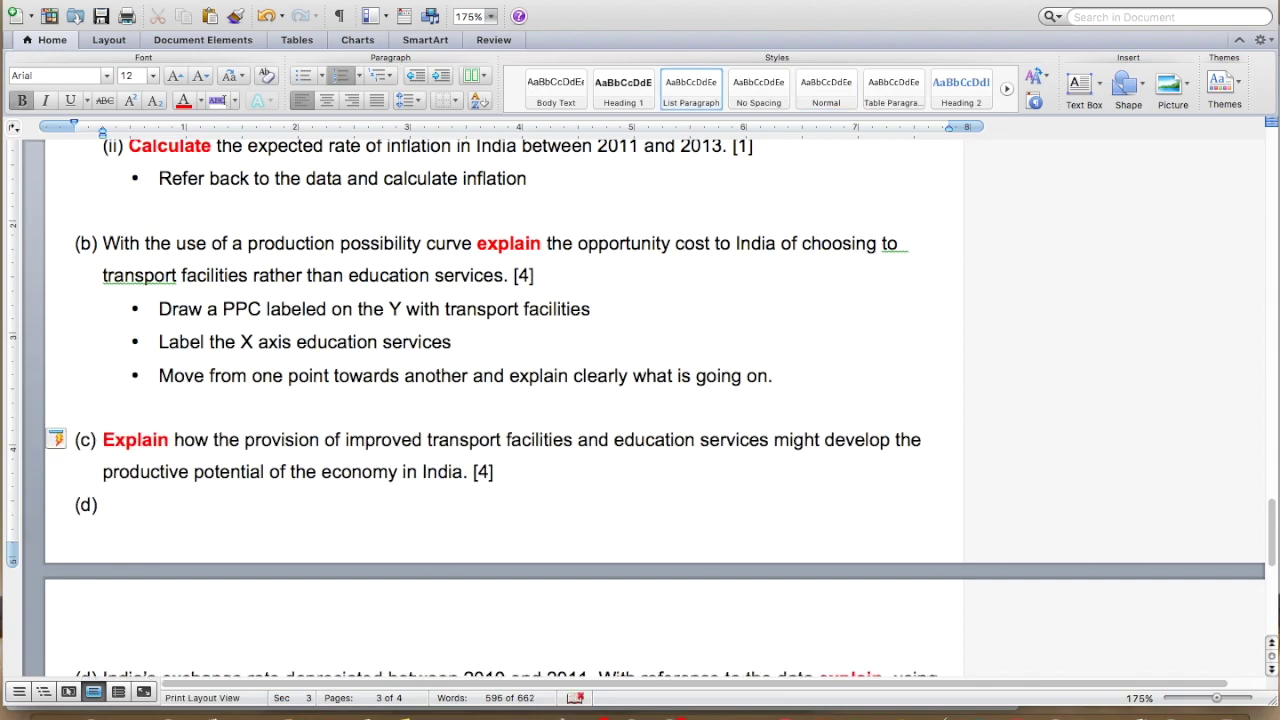
key(BackSpace)
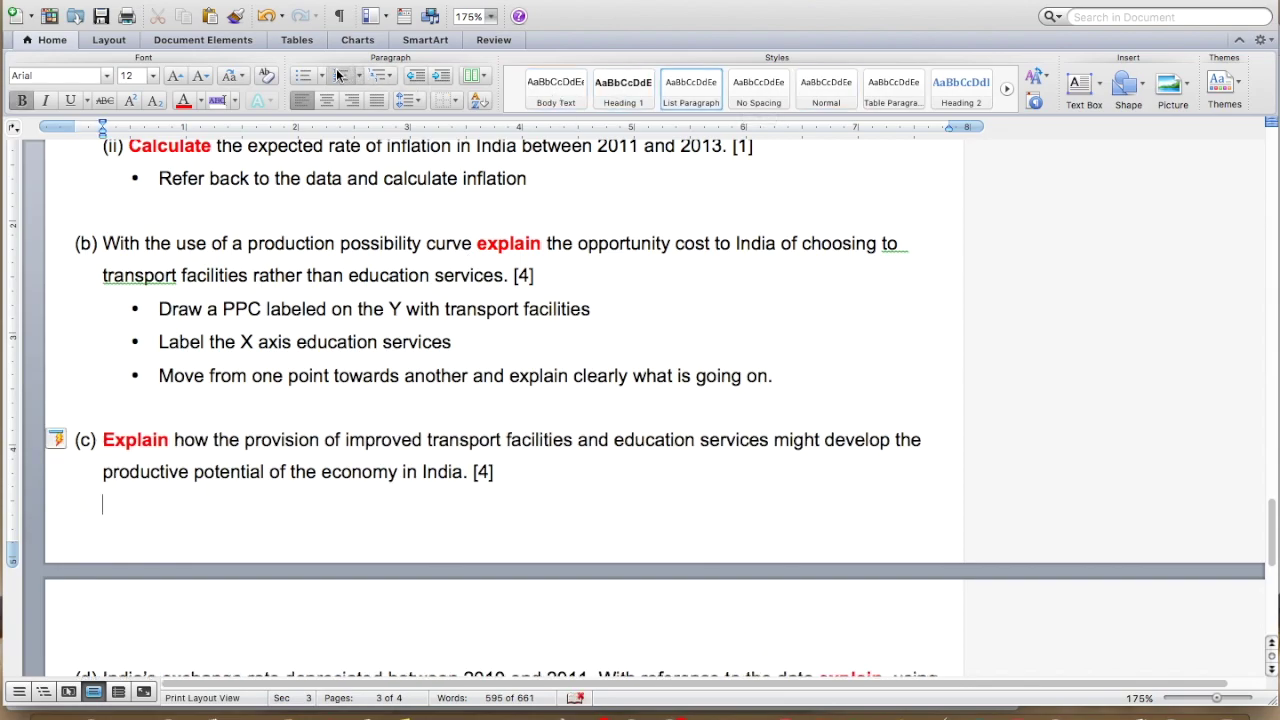
click(308, 75)
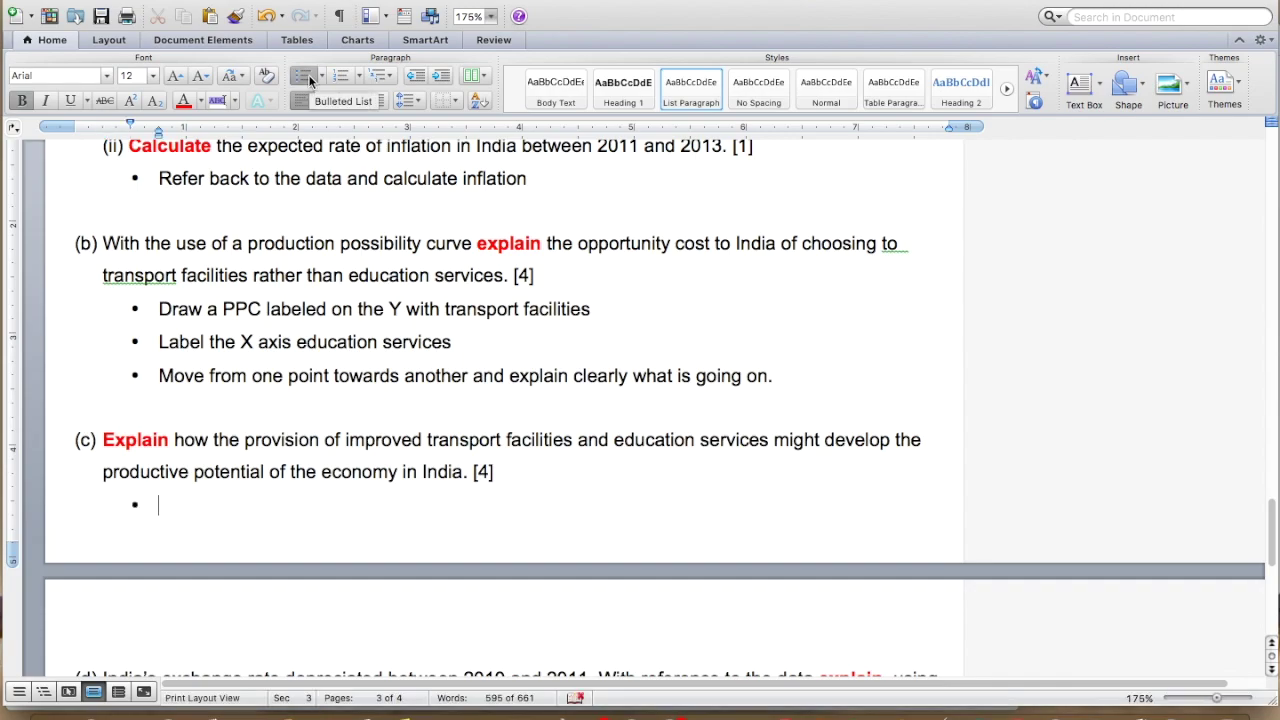
- Set the text formatting of the empty bullet under question (c) to black and not bold
text(Impr)
key(BackSpace)
key(BackSpace)
key(BackSpace)
click(200, 100)
click(190, 136)
click(21, 101)
- Write the bullet under question (c): "Improve transport facilities – explain in one to two sentences how that may develop the productive potential"
text(Improve transport fa)
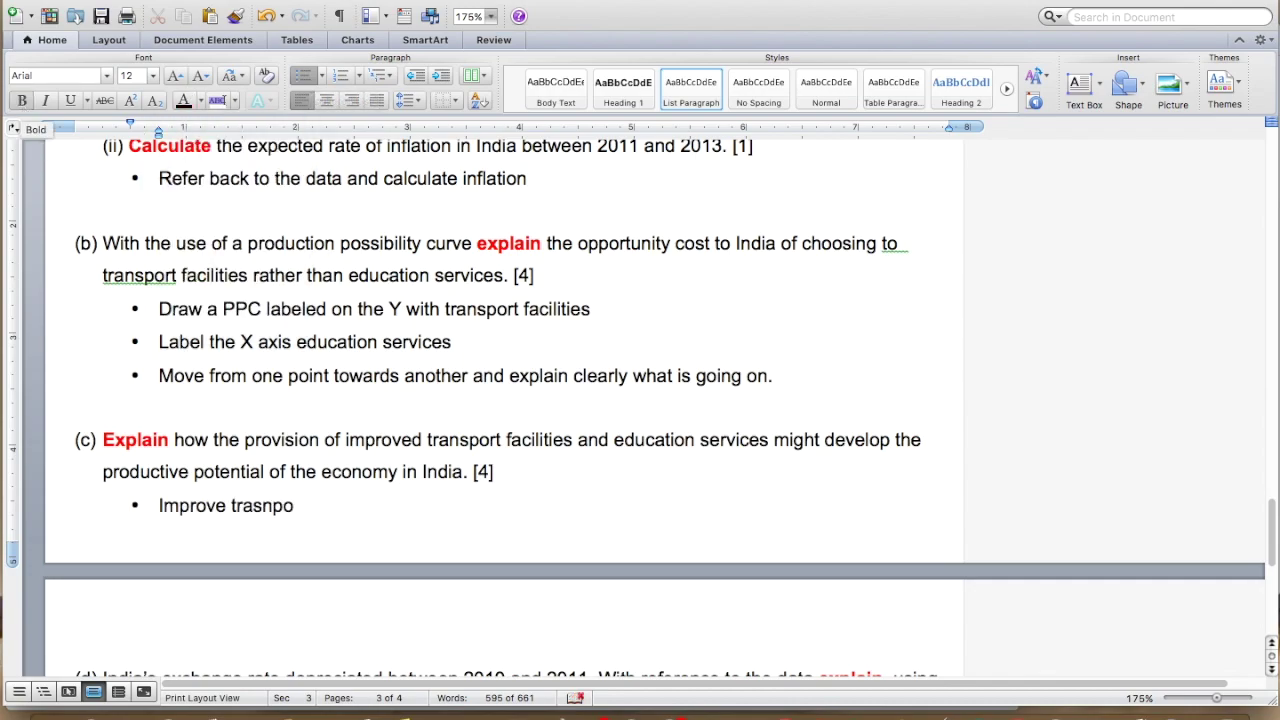
text(cilitiee)
key(BackSpace)
key(BackSpace)
key(BackSpace)
text(ies - e)
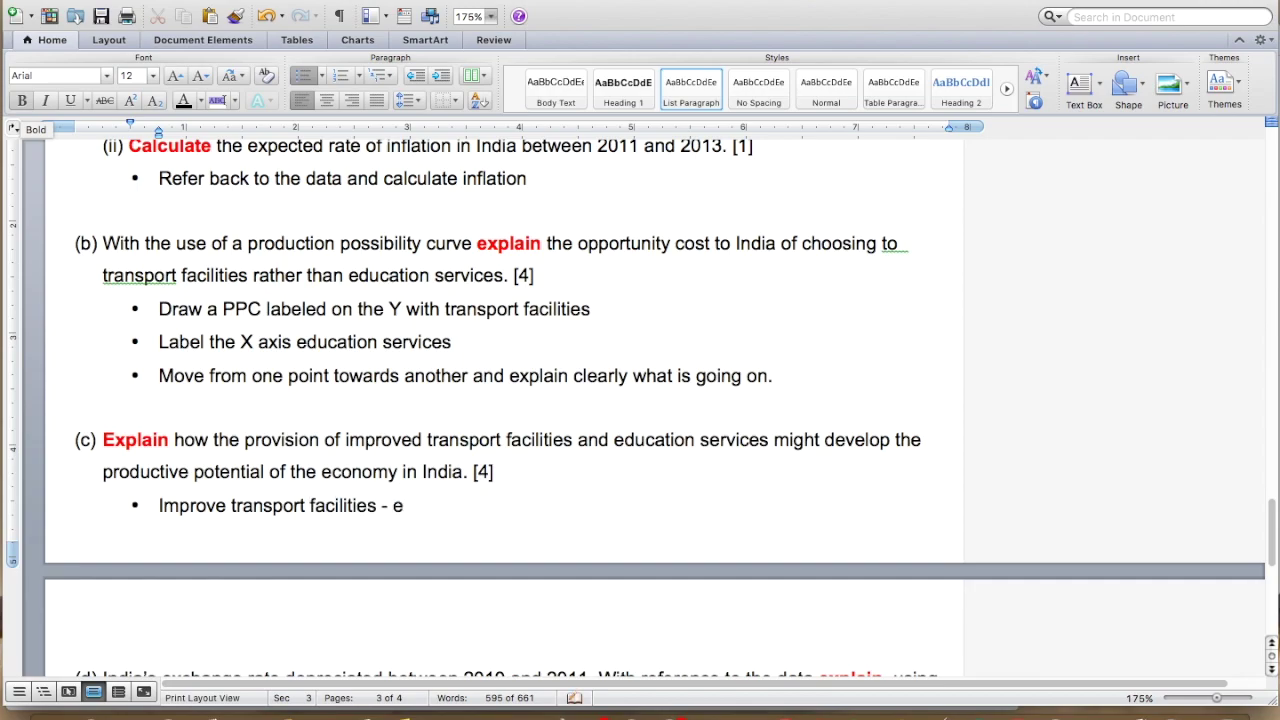
text(xplain in one to two sen)
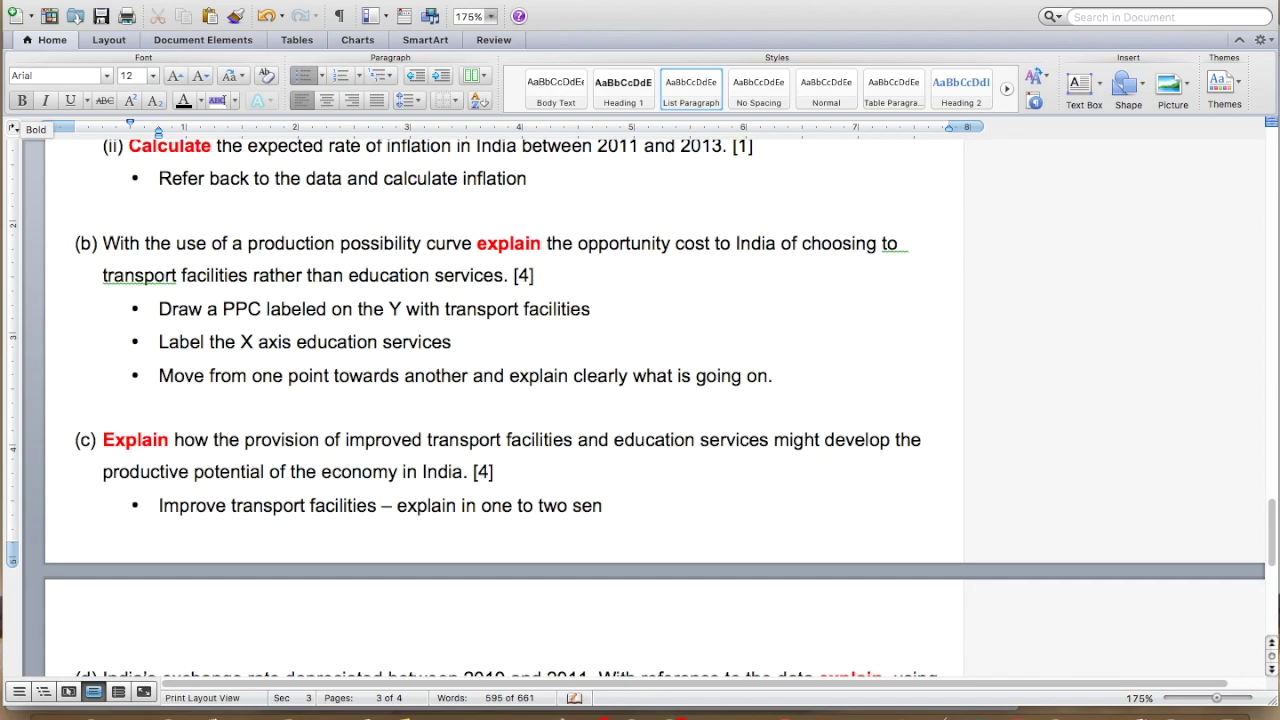
text(tences how that)
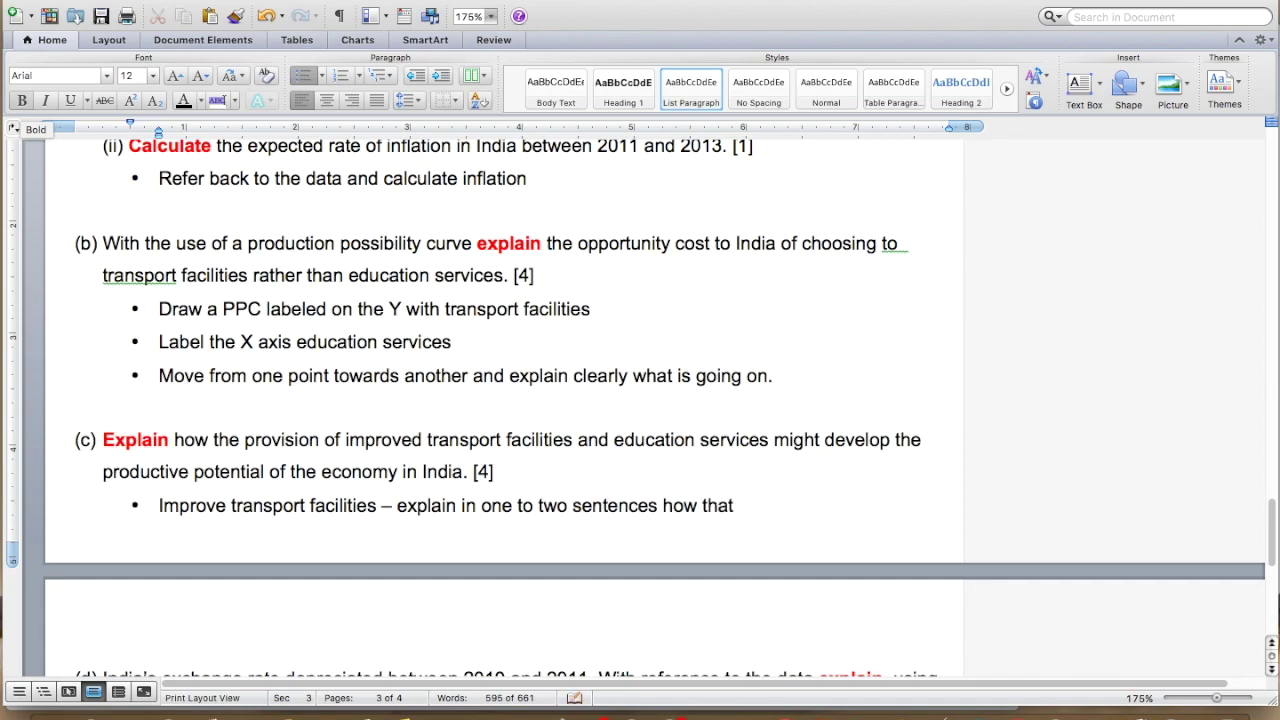
text( may develop the por)
key(BackSpace)
key(BackSpace)
text(roductive potne)
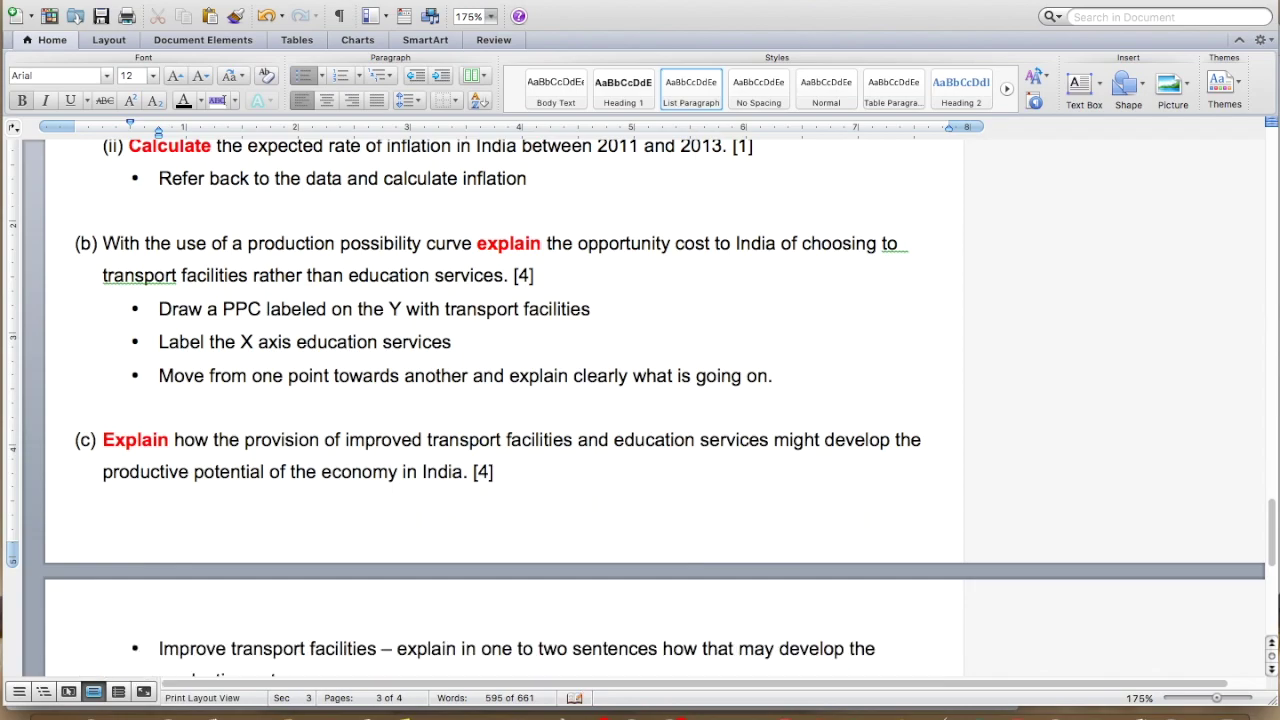
key(BackSpace)
key(BackSpace)
text(ential )
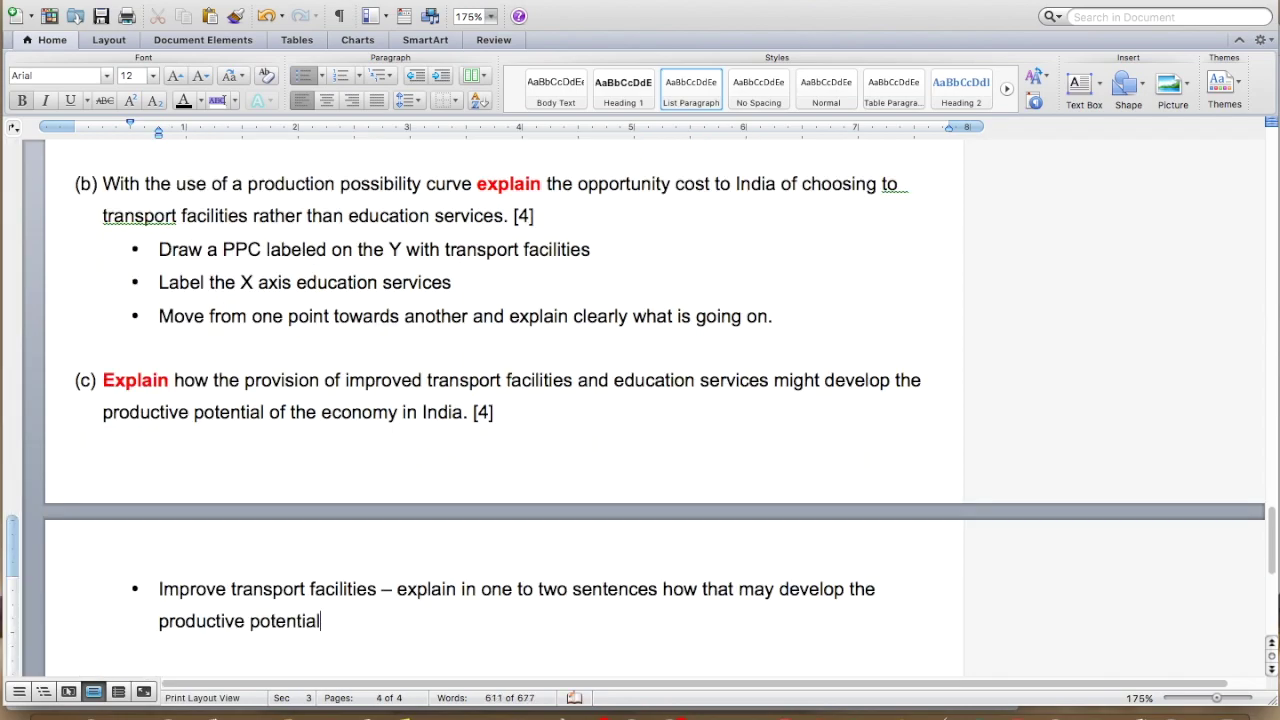
- Add a second bullet "Education services -" under question (c) and complete it with a copy of the transport bullet's explanation text
text(Education services -)
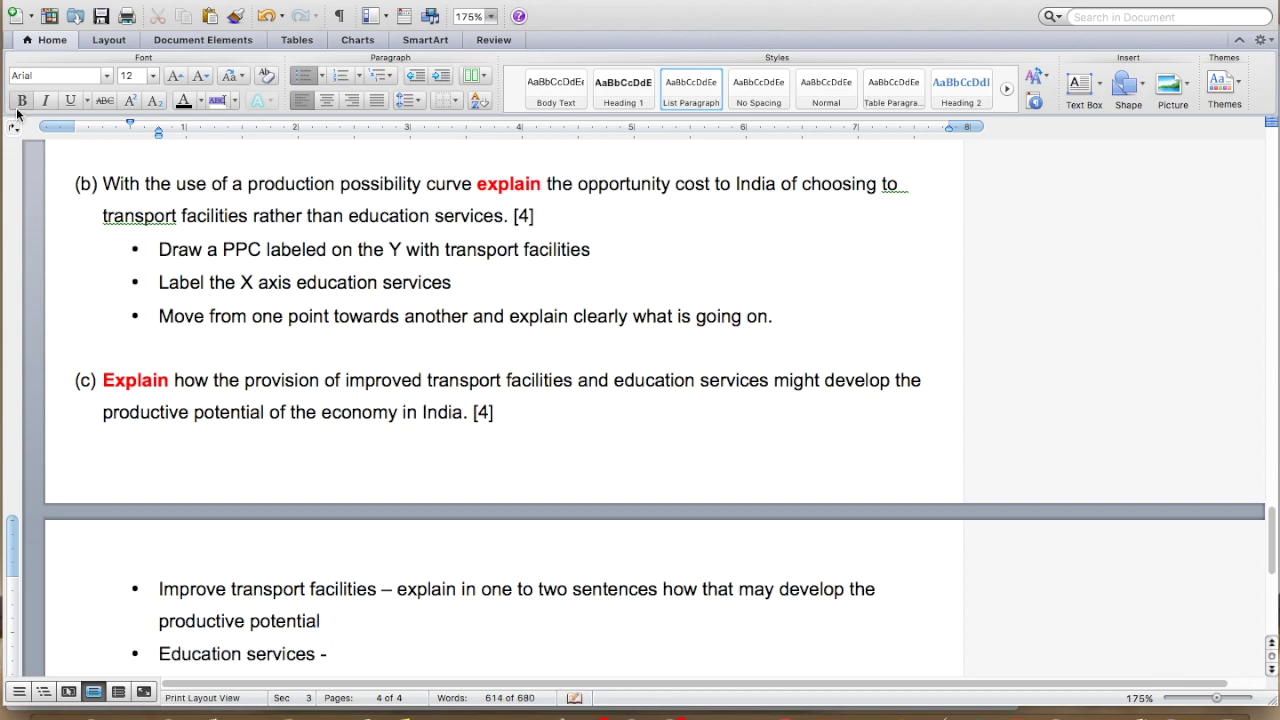
click(399, 598)
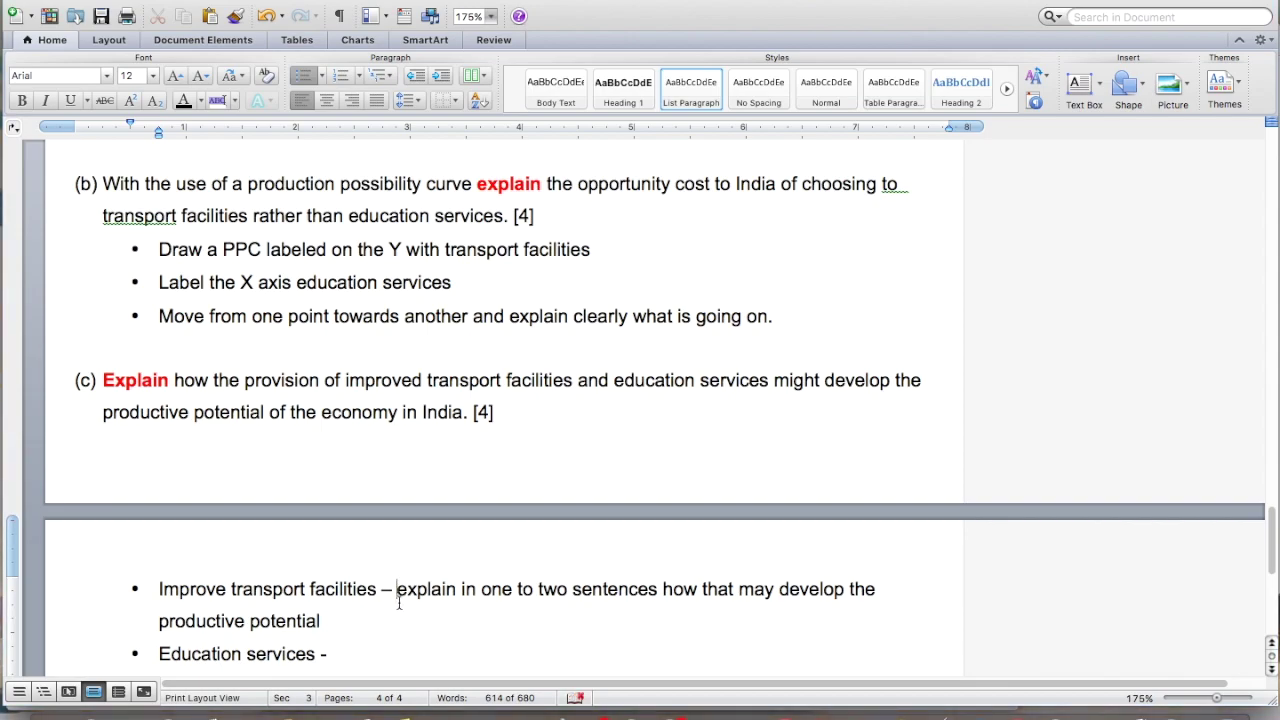
key(super+shift+Down)
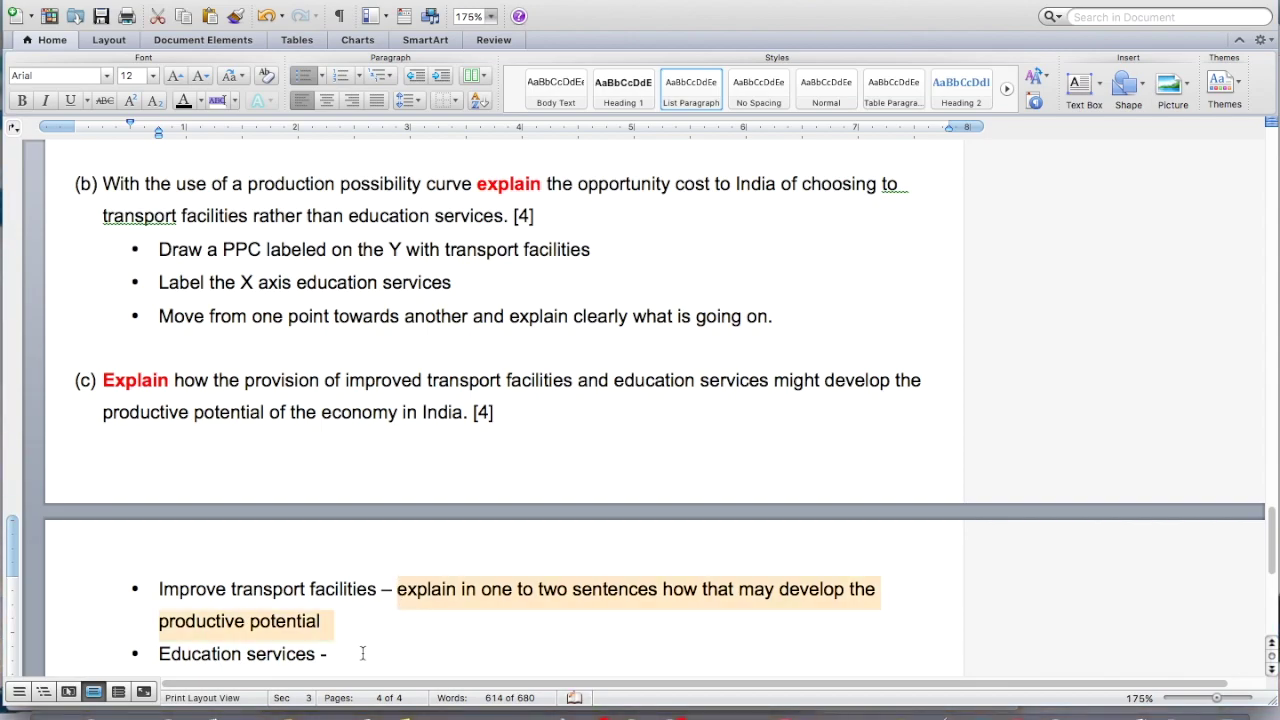
key(super+c)
click(362, 653)
key(super+v)
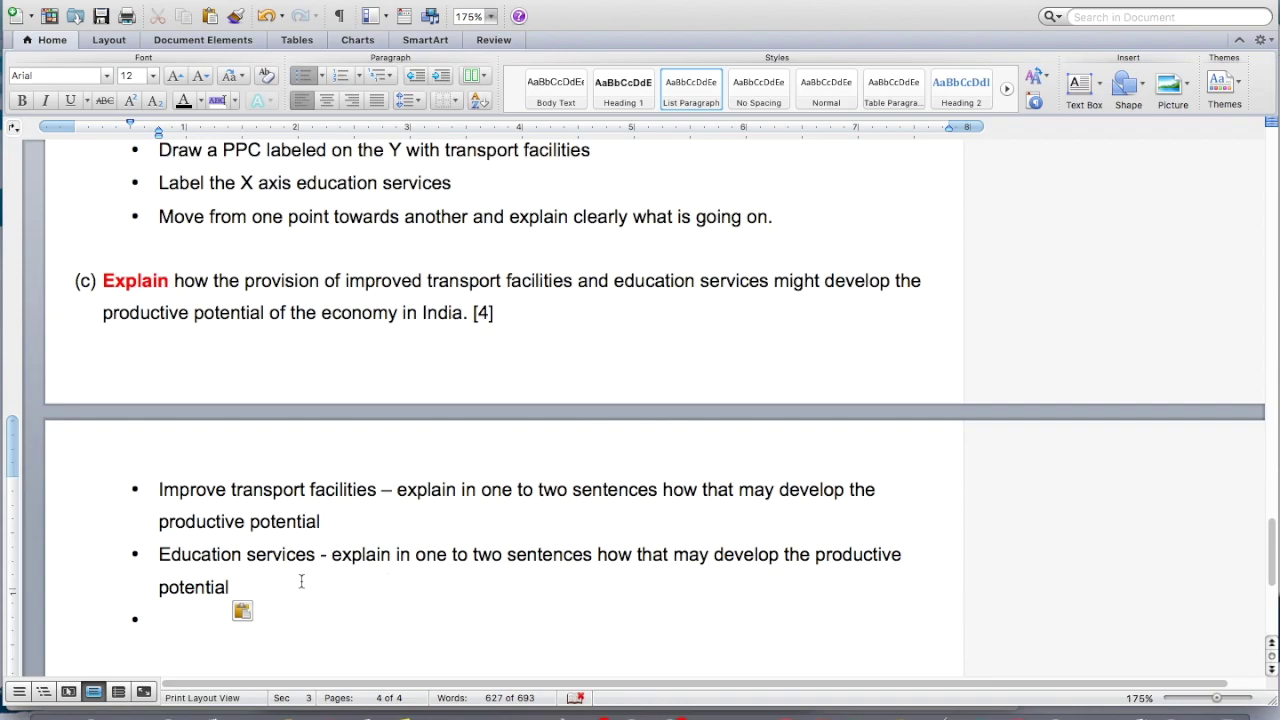
- Insert an empty bulleted line under question (d) in place of the automatic (e) numbering
scroll(301, 581, down, 5)
click(940, 429)
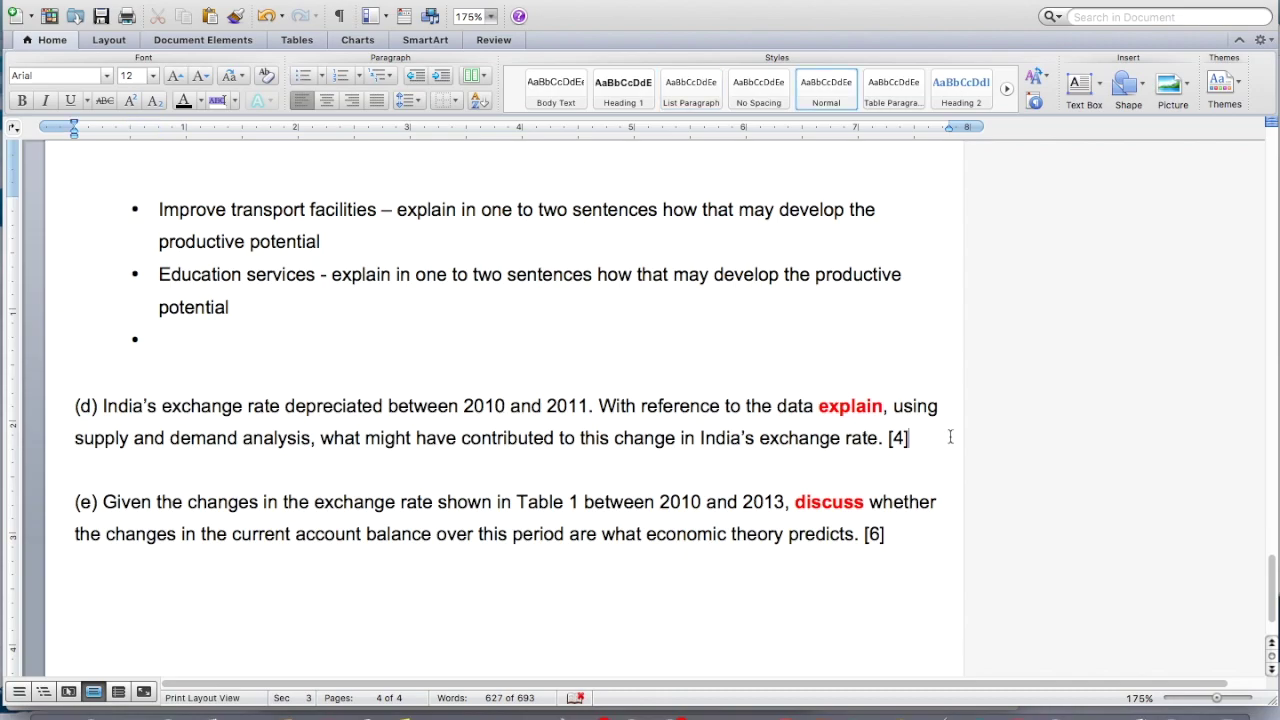
key(Return)
text((e))
key(BackSpace)
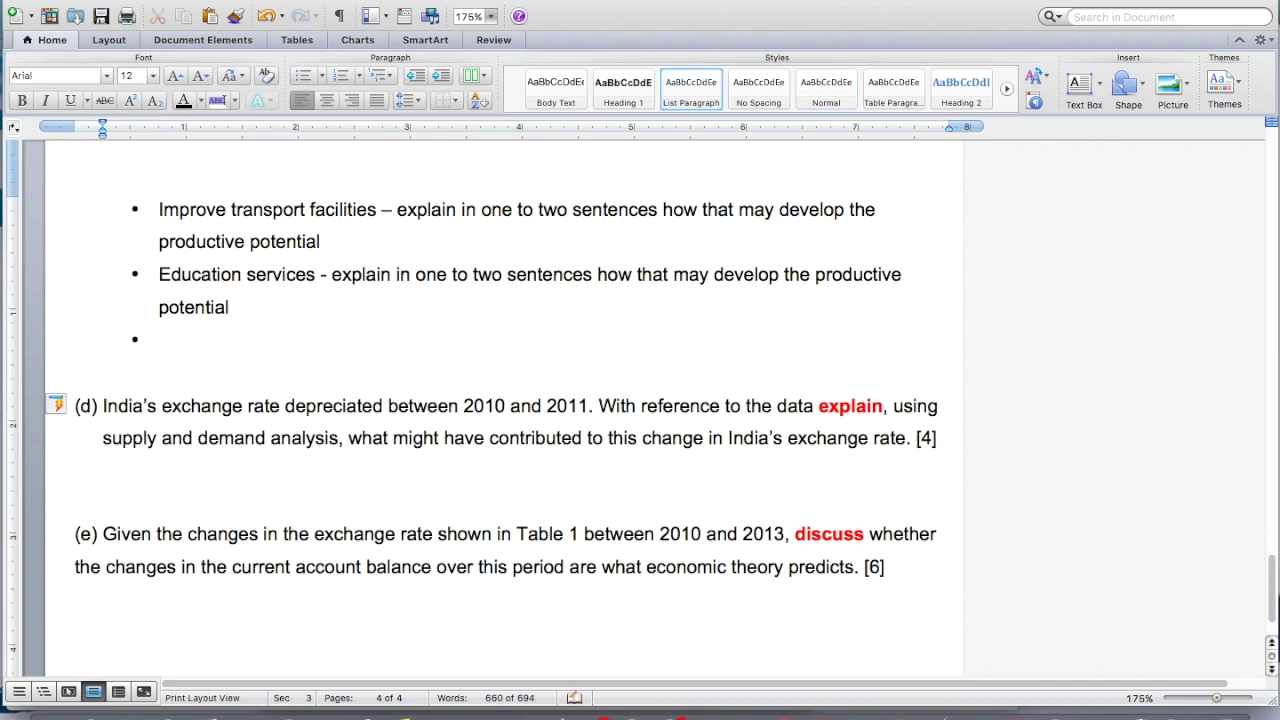
key(Return)
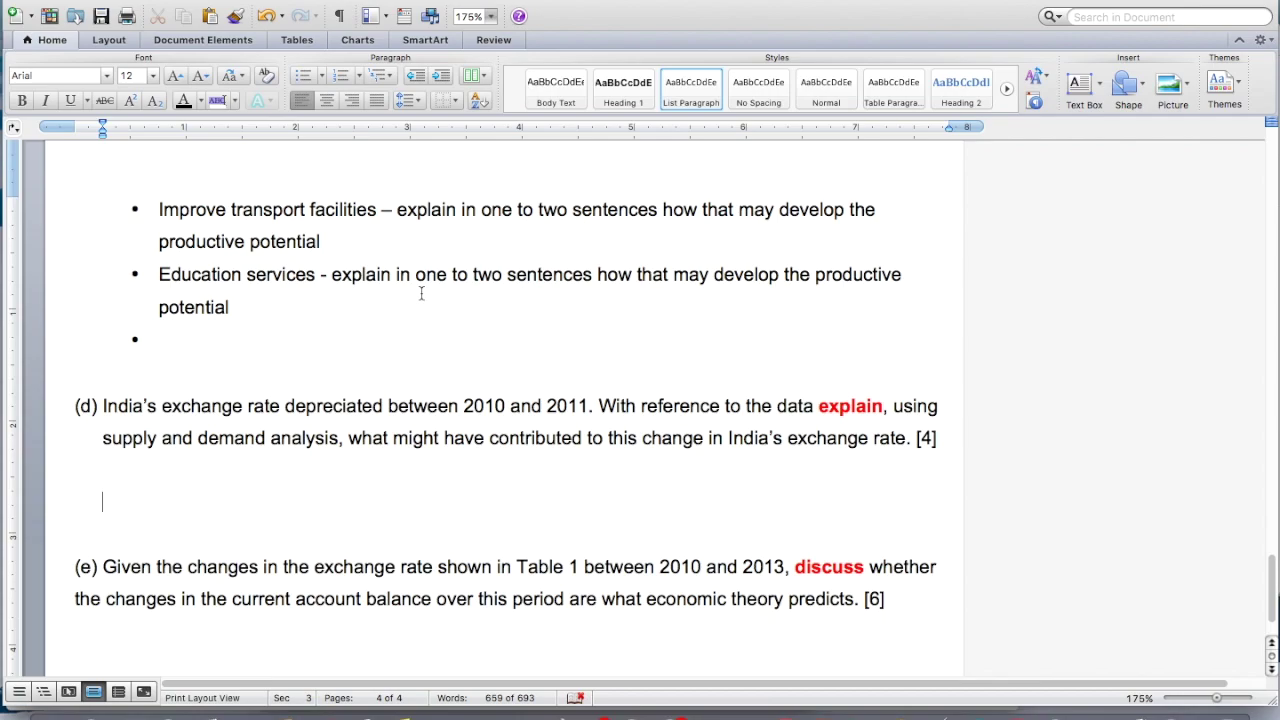
click(303, 80)
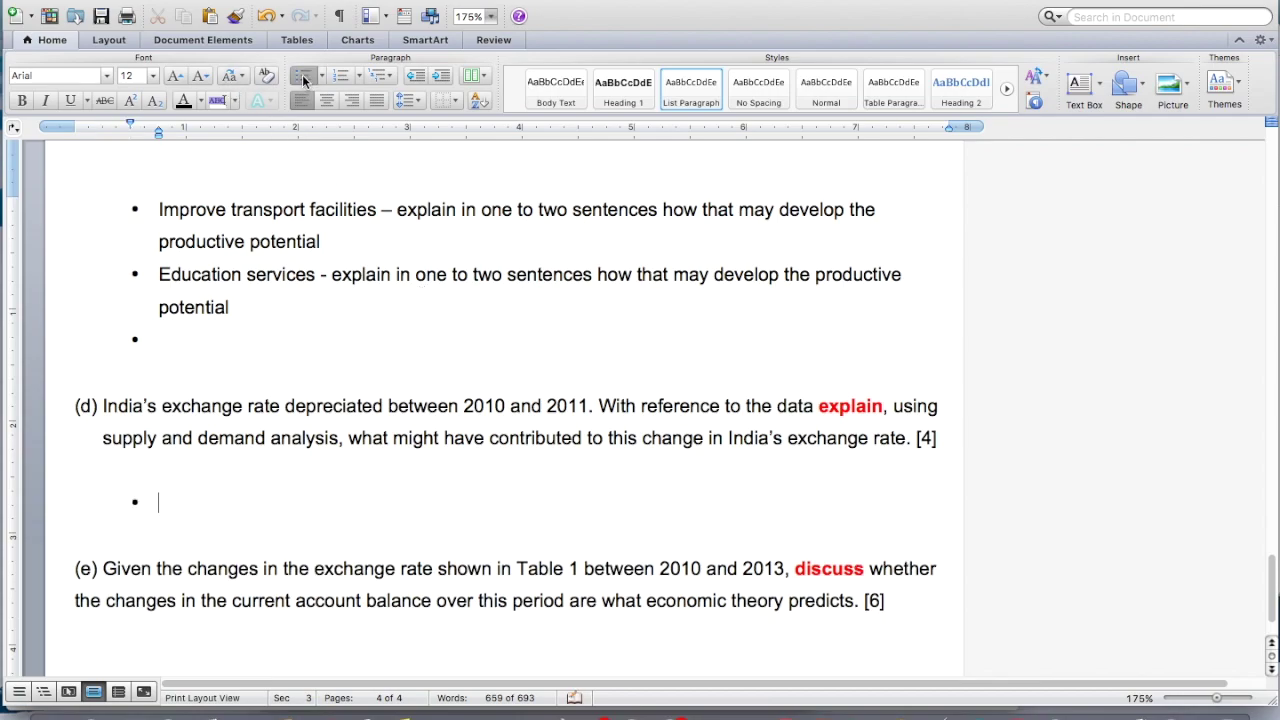
- Begin question (d)'s bullet with "A diagram of the foreign exchange market and we will need to analyse a factor (supply of rupees or demand of rupees"
text(A diag)
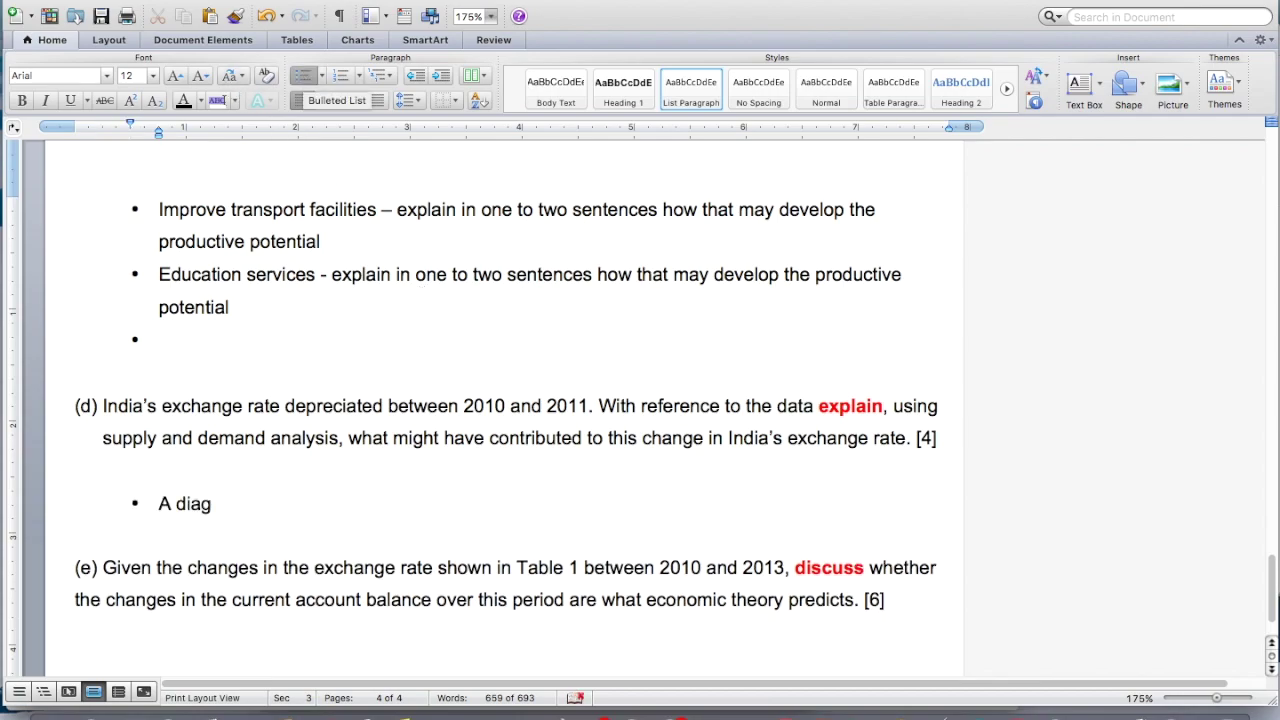
text(ram of the foreign ex)
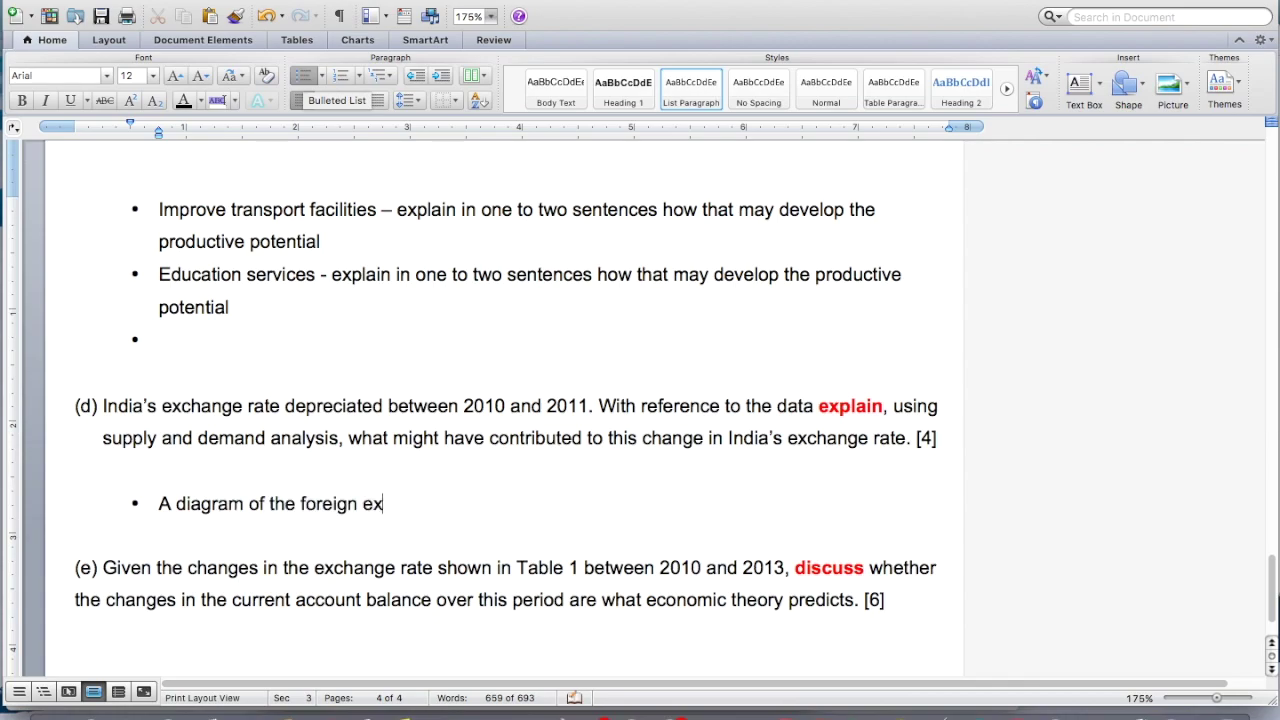
text(change market and we)
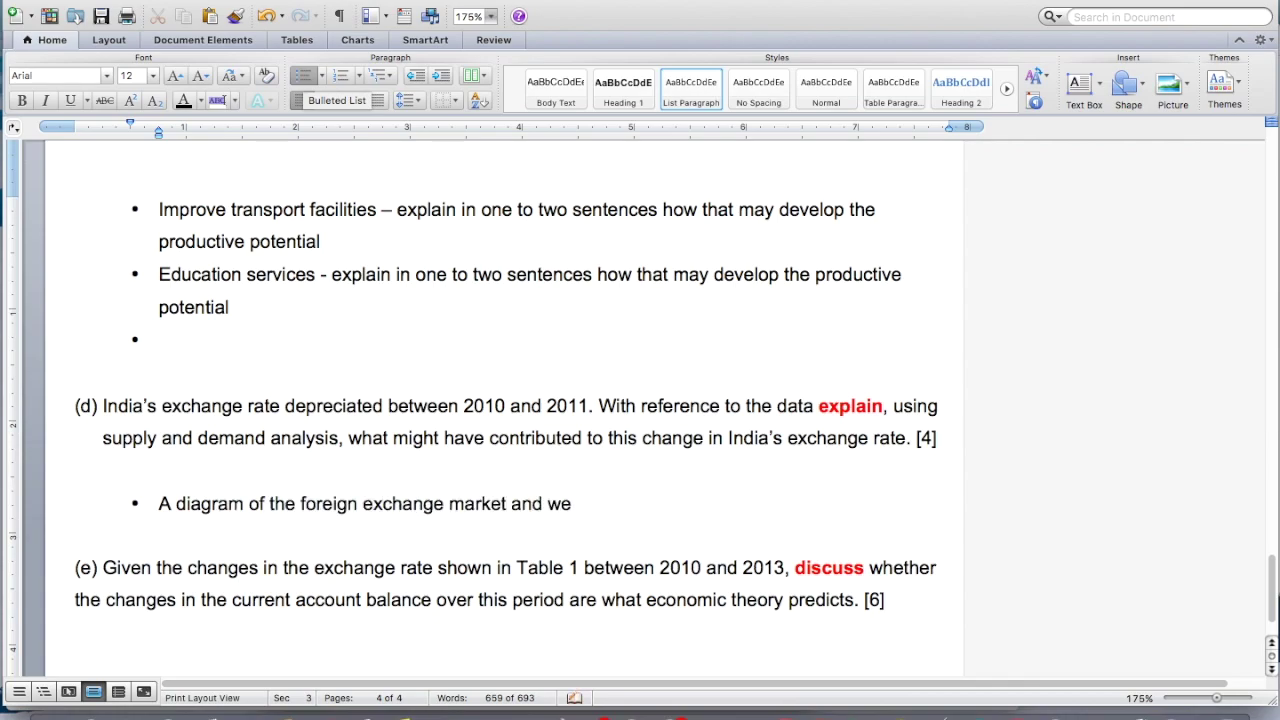
text( will need to an)
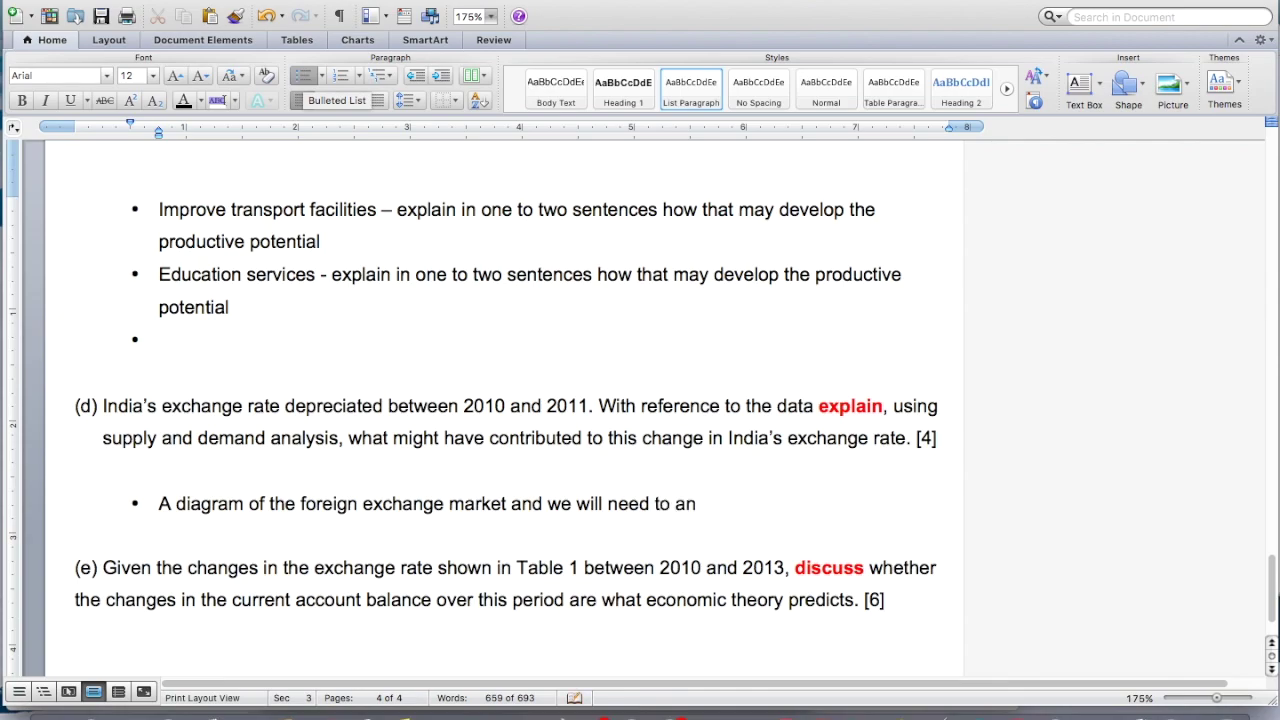
text(alyse a factor (supply of rupee)
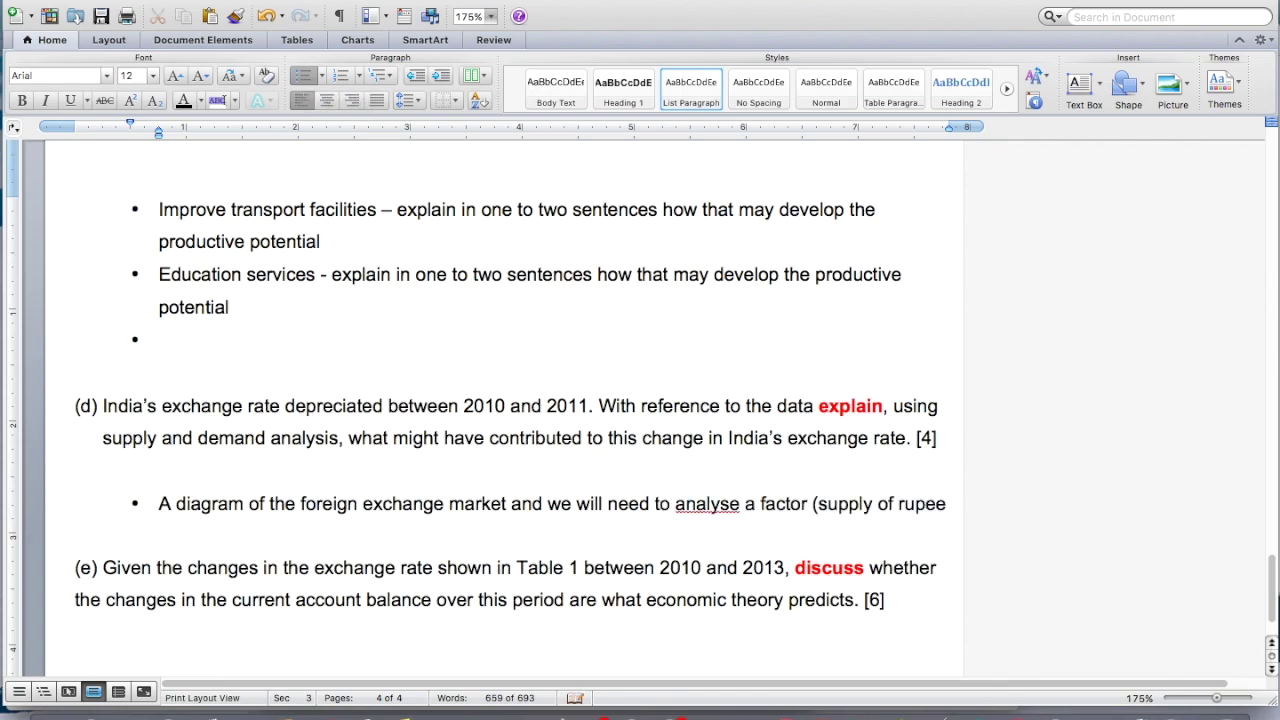
text(s or demand of rupees)
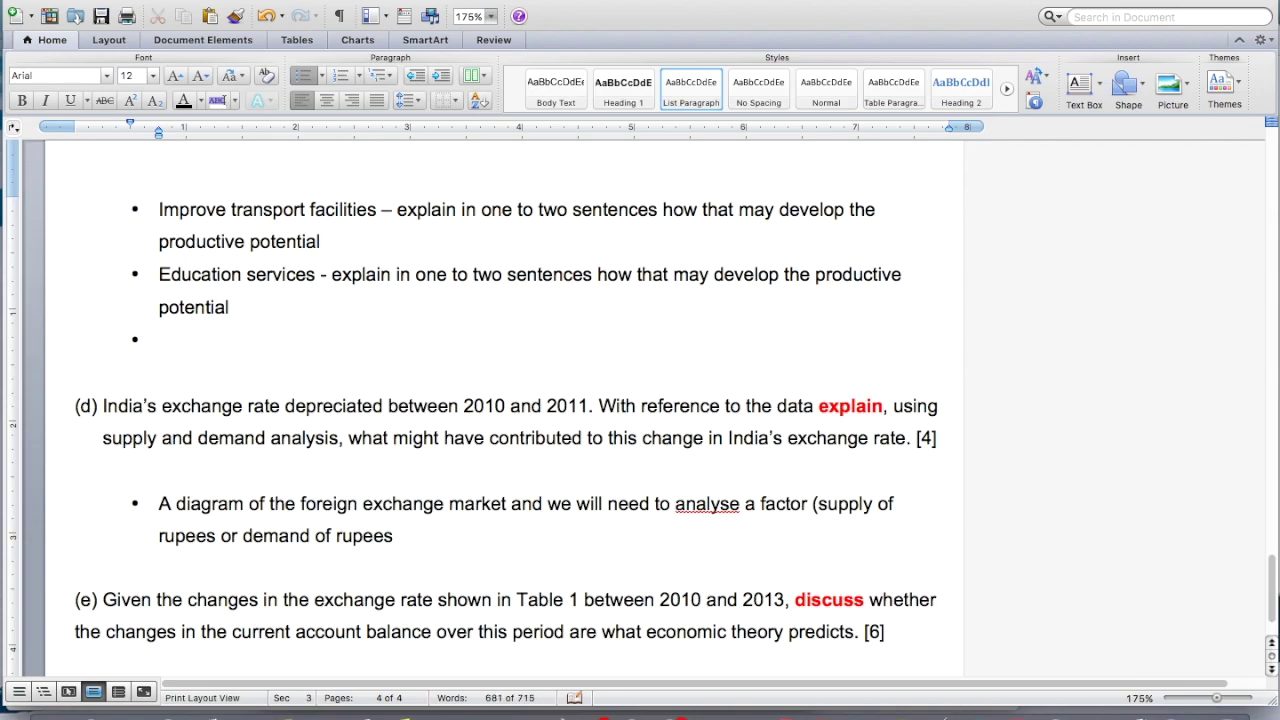
- Finish the bullet under question (d) with ") and also explain in two sentences the change."
text() and also)
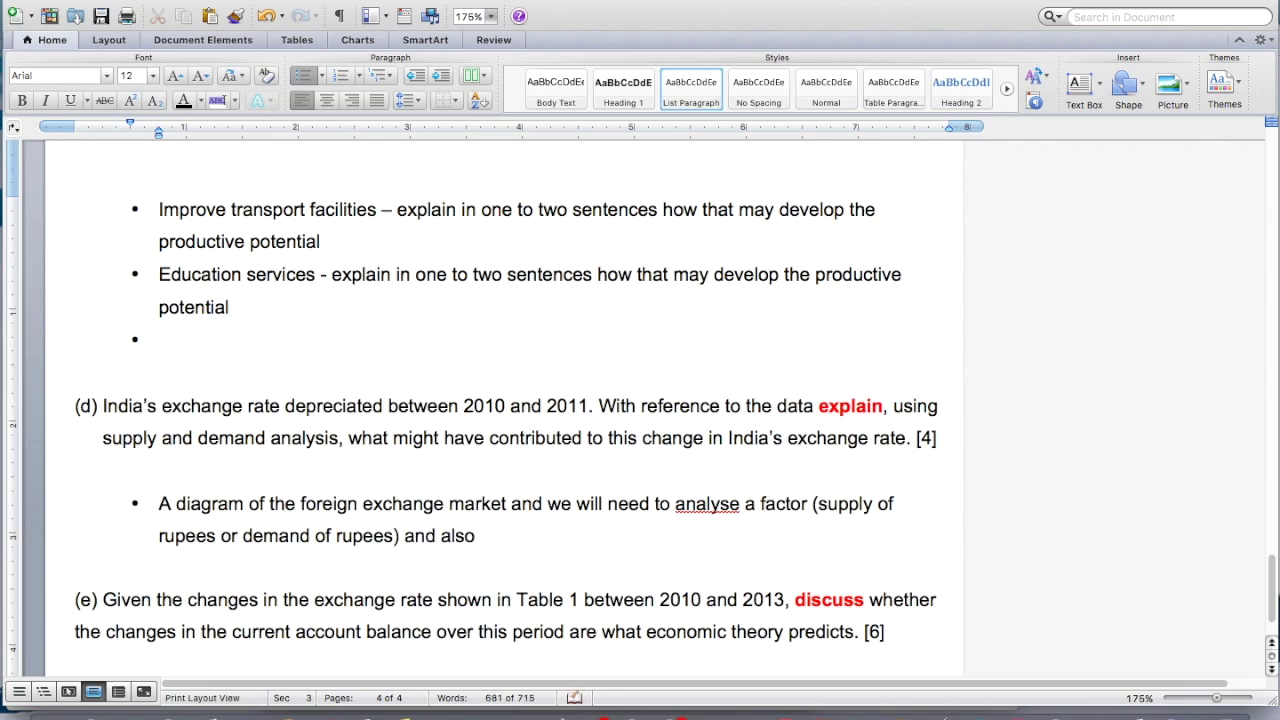
text( explain in )
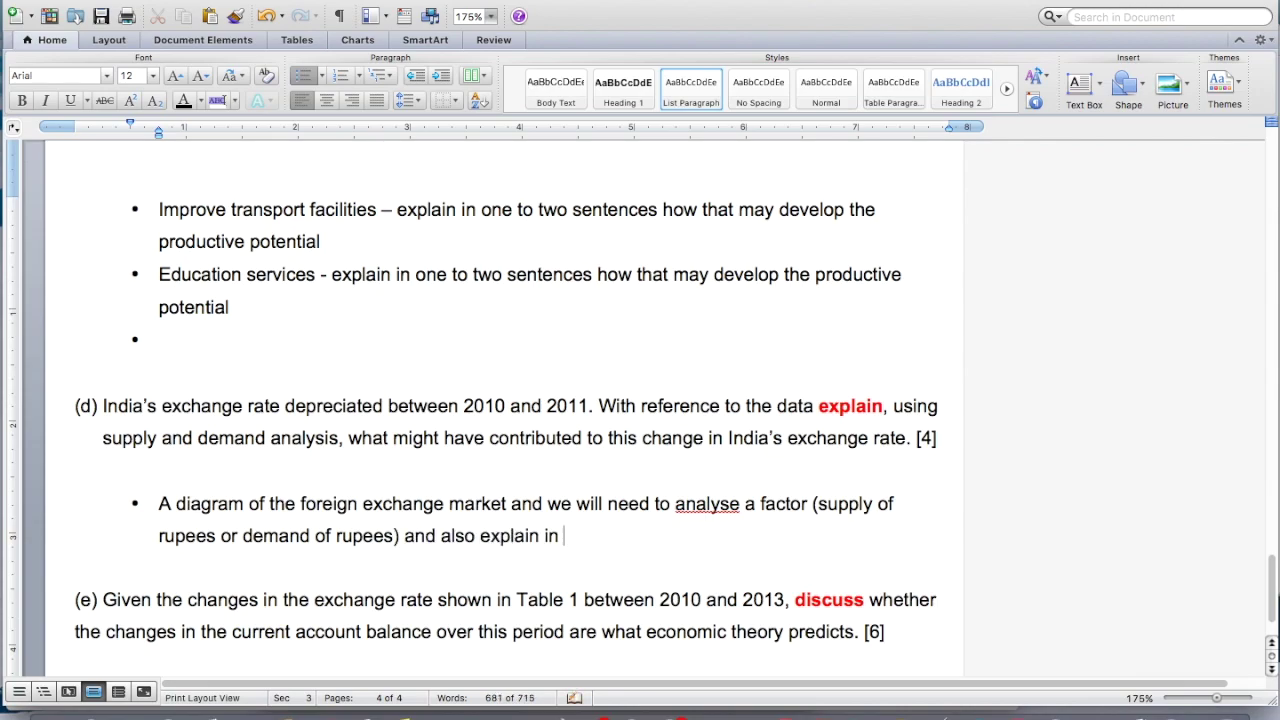
text(two sentences t)
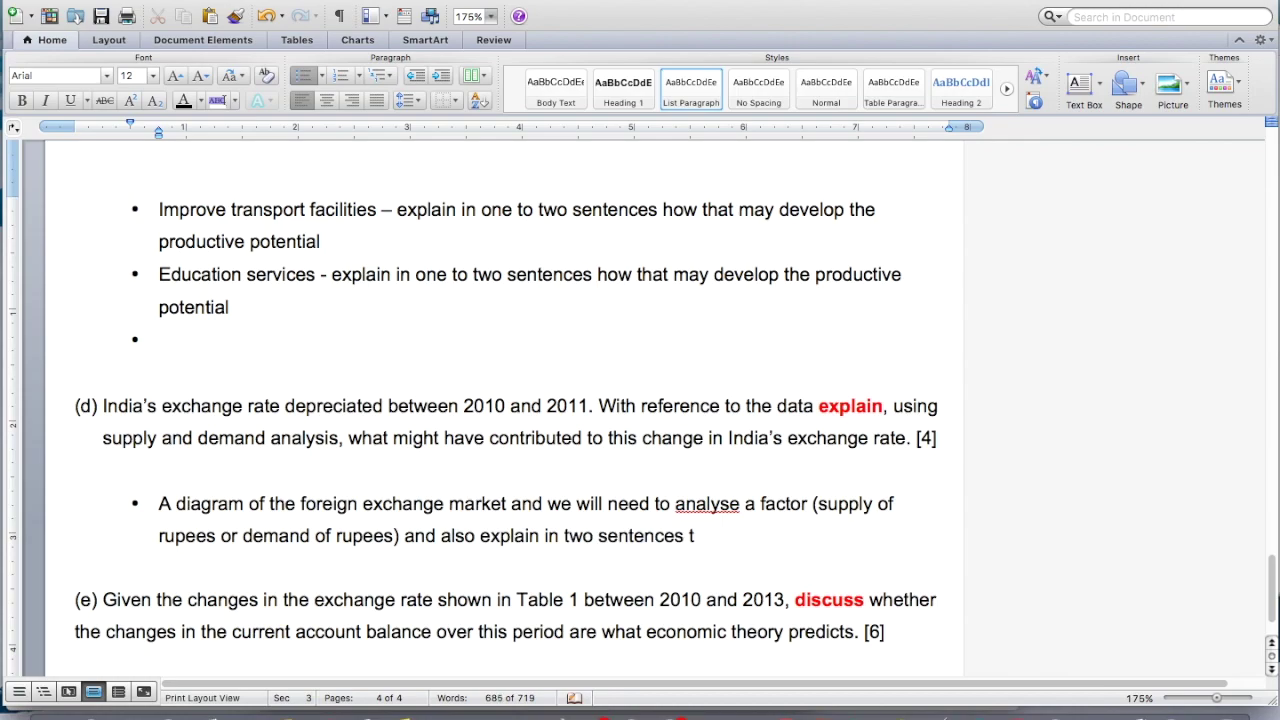
text(he change.)
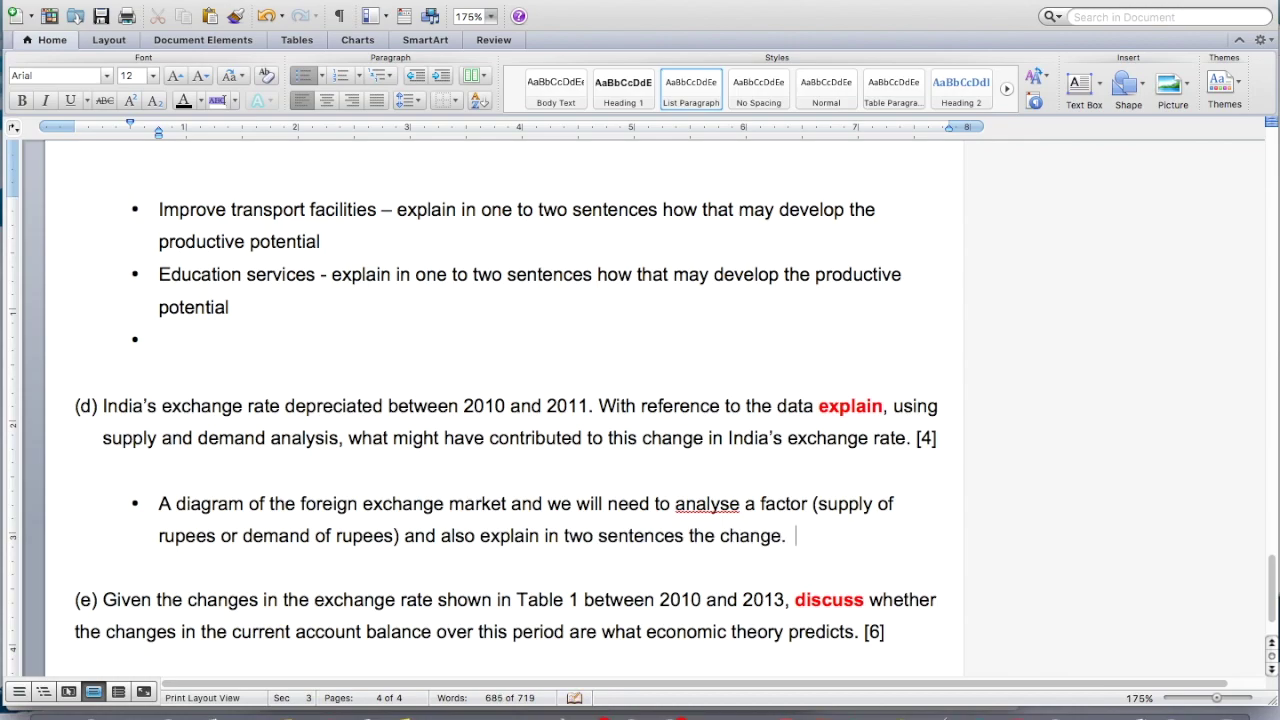
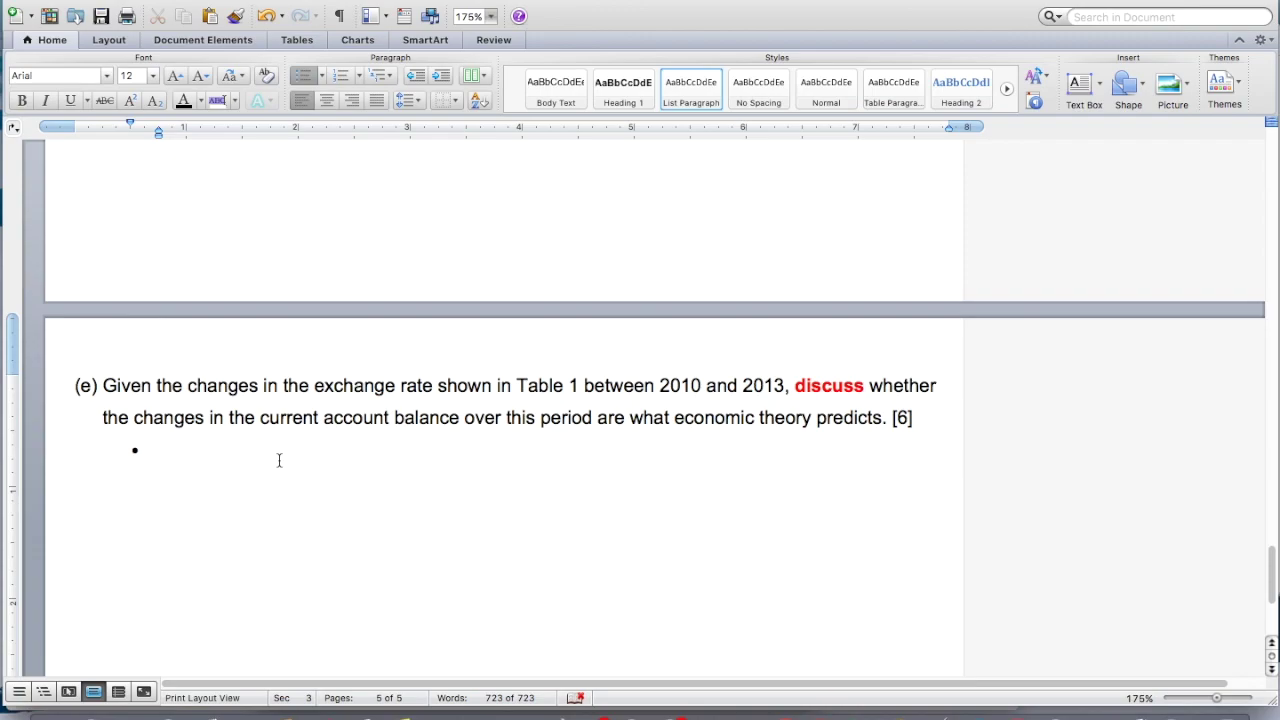
- Write the bullet under question (e): "First take a look at 2010 and 2013 and explain what has happened to the exchange rate."
text(ook at 2010 and 2013 and explain what)
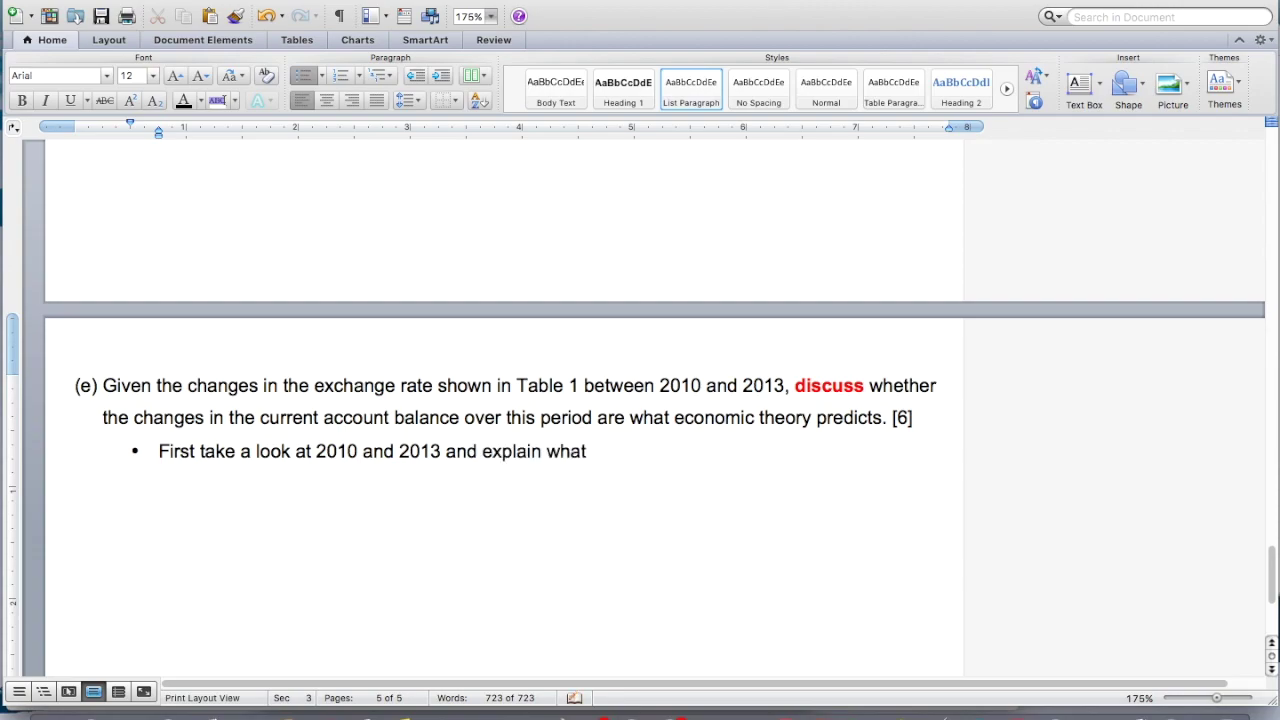
text( has happened to the ex)
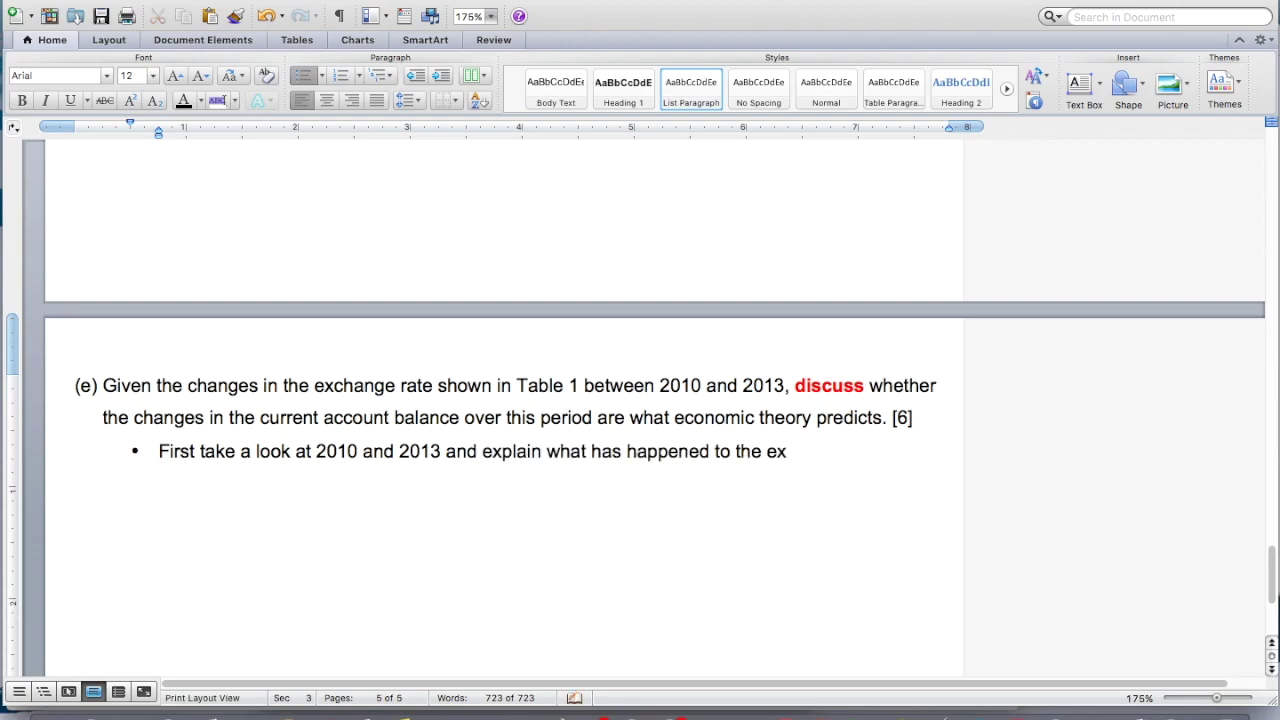
text(change rate)
key(BackSpace)
text(. )
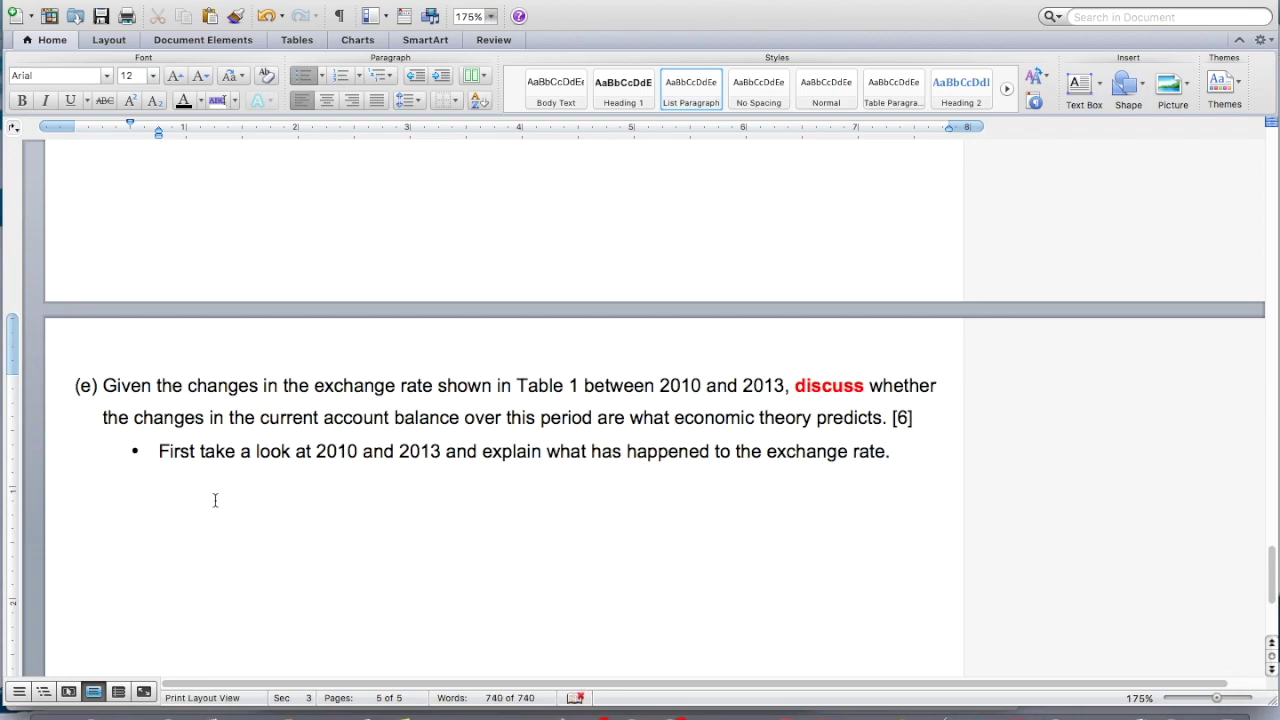
- Continue the bullet under question (e) with the sentence "The currency has appreciated or depreciated."
text(The currency ah)
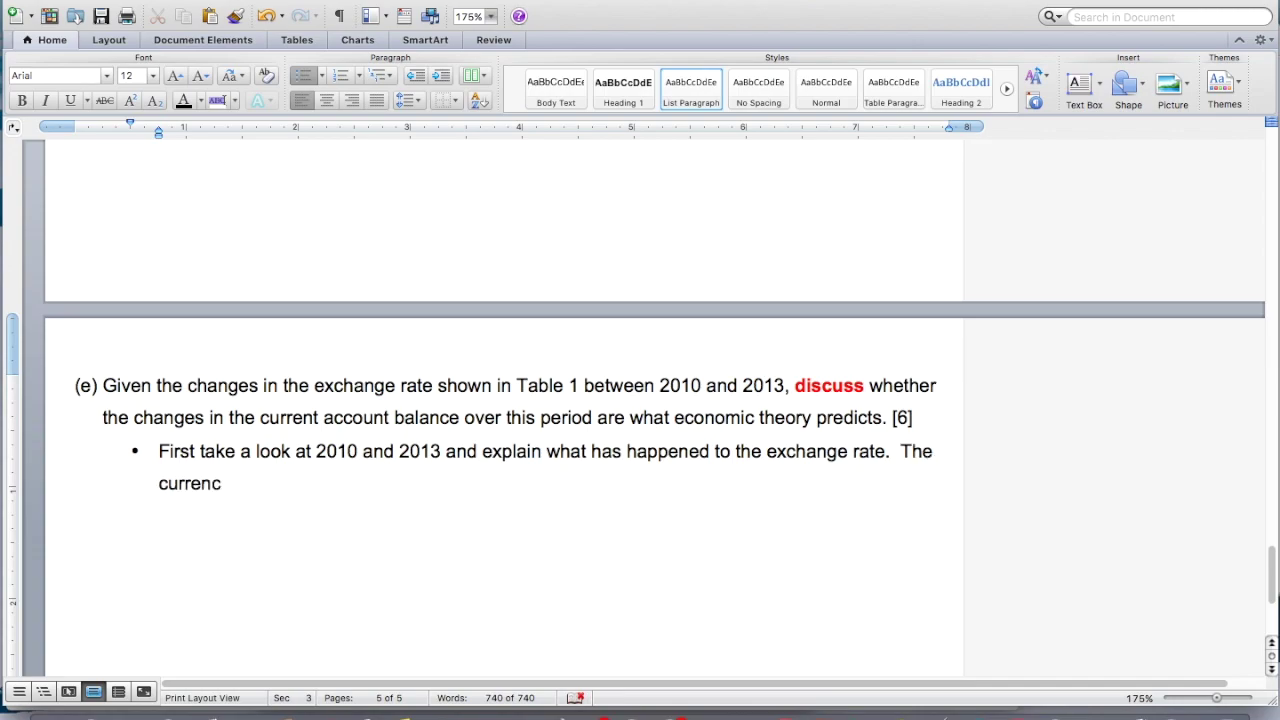
key(BackSpace)
key(BackSpace)
text(has appre)
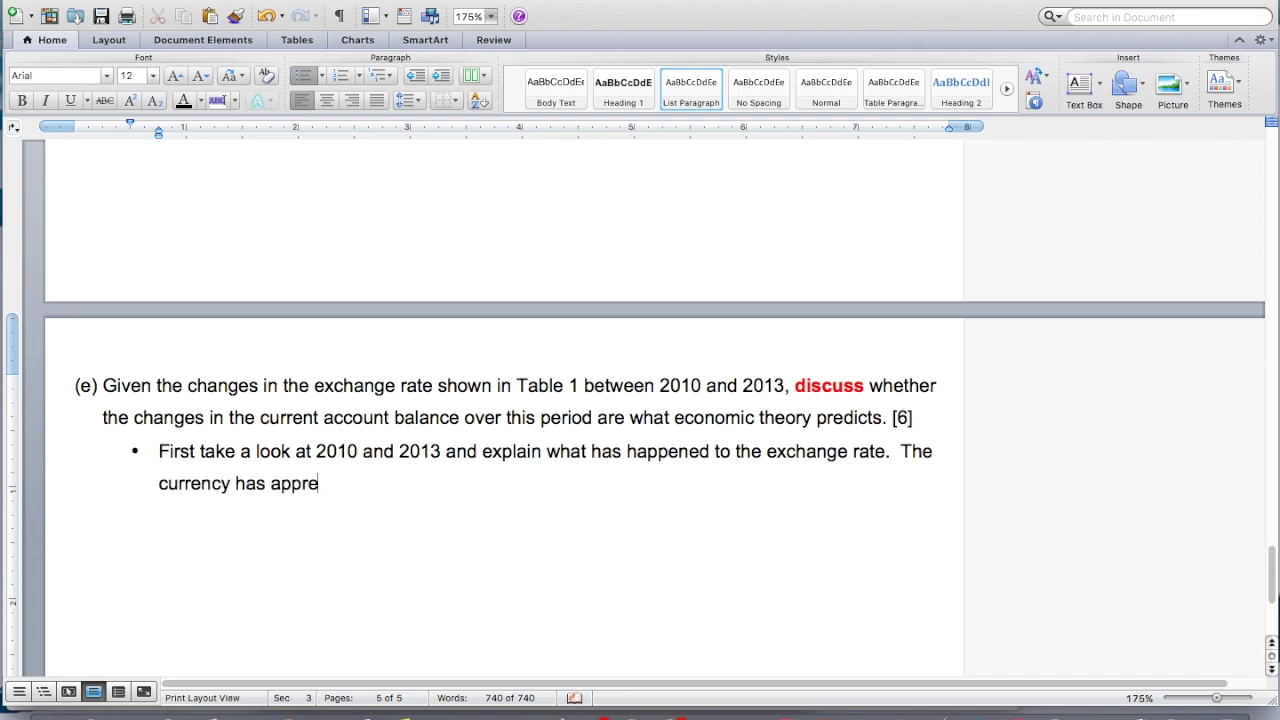
text(ciated or depreciated)
key(BackSpace)
text(ciated)
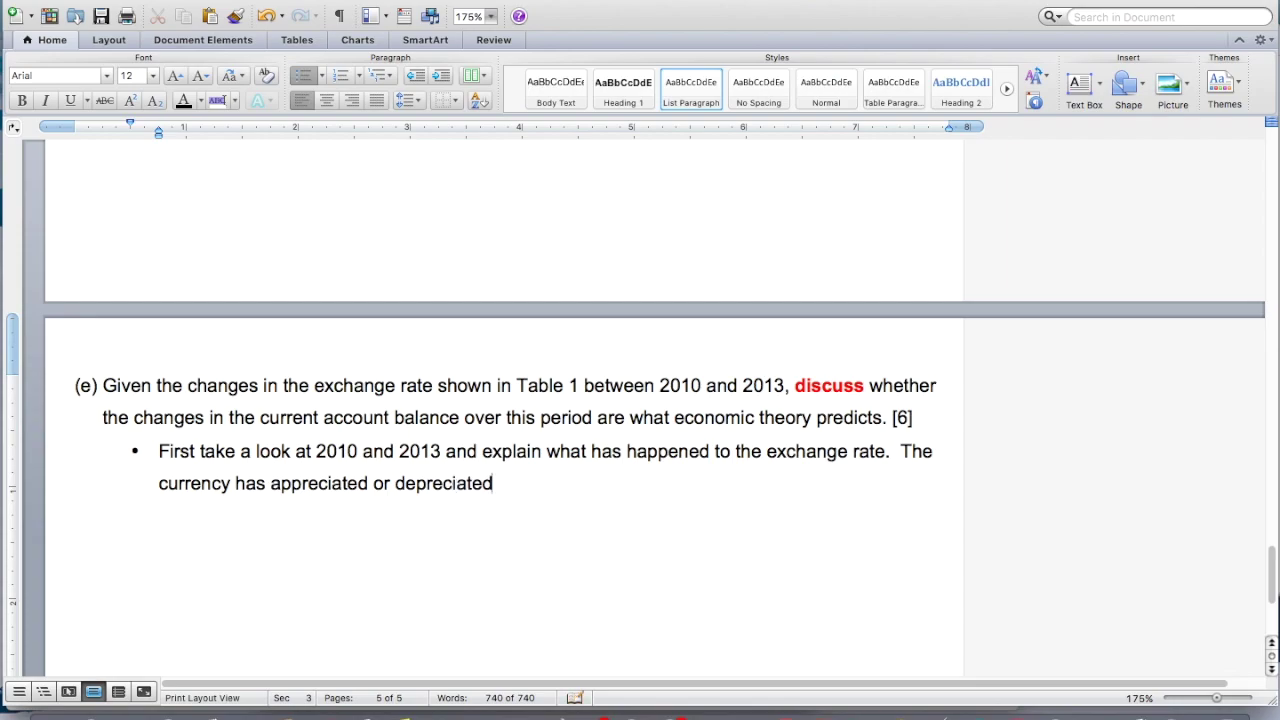
text(.)
- Extend the bullet under question (e) with "We need to evaluate possible causes of this and the relationship to economic theory"
text(We ene)
key(BackSpace)
key(BackSpace)
key(BackSpace)
text(need to ev)
key(BackSpace)
key(BackSpace)
text(to ev)
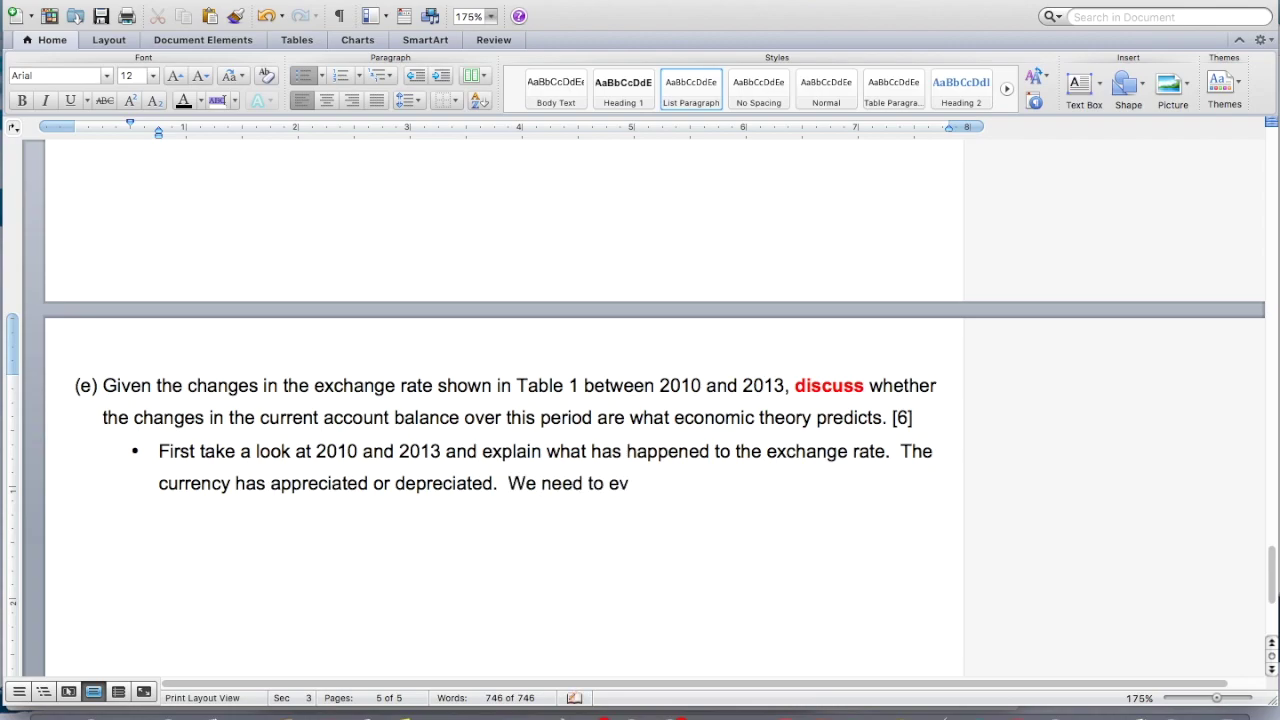
text(aluate possible ca)
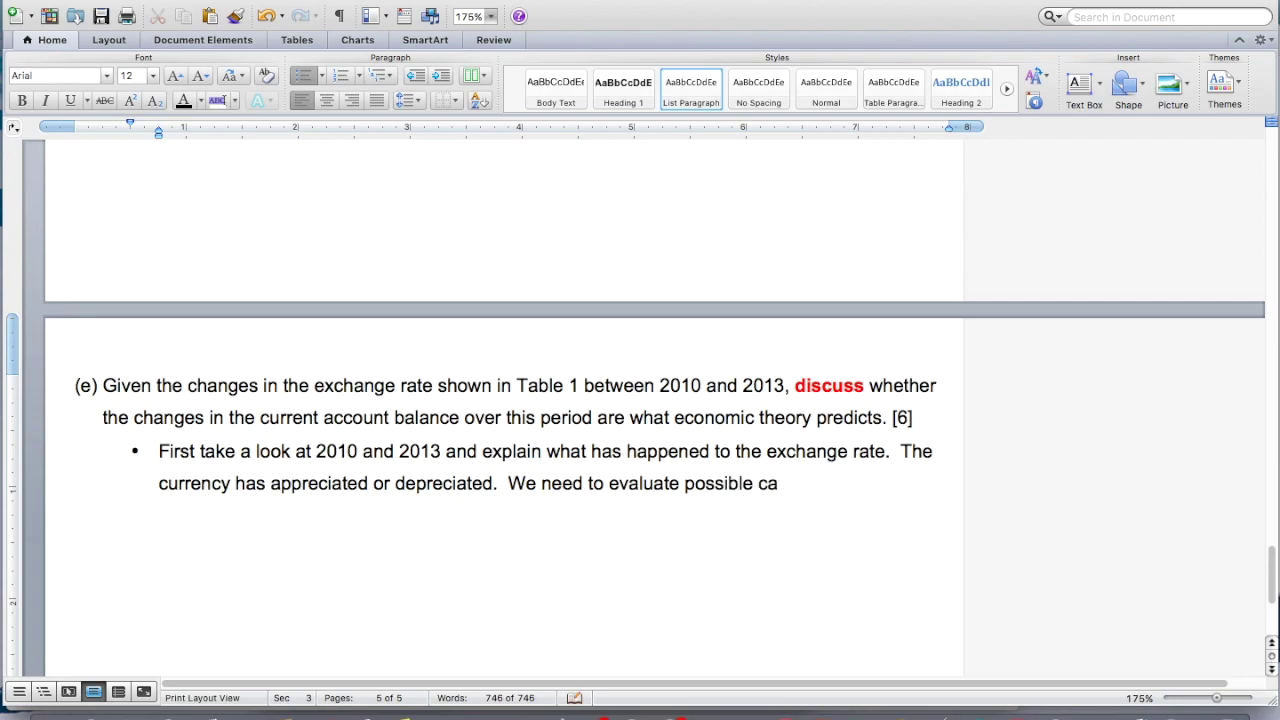
text(uses of this and t)
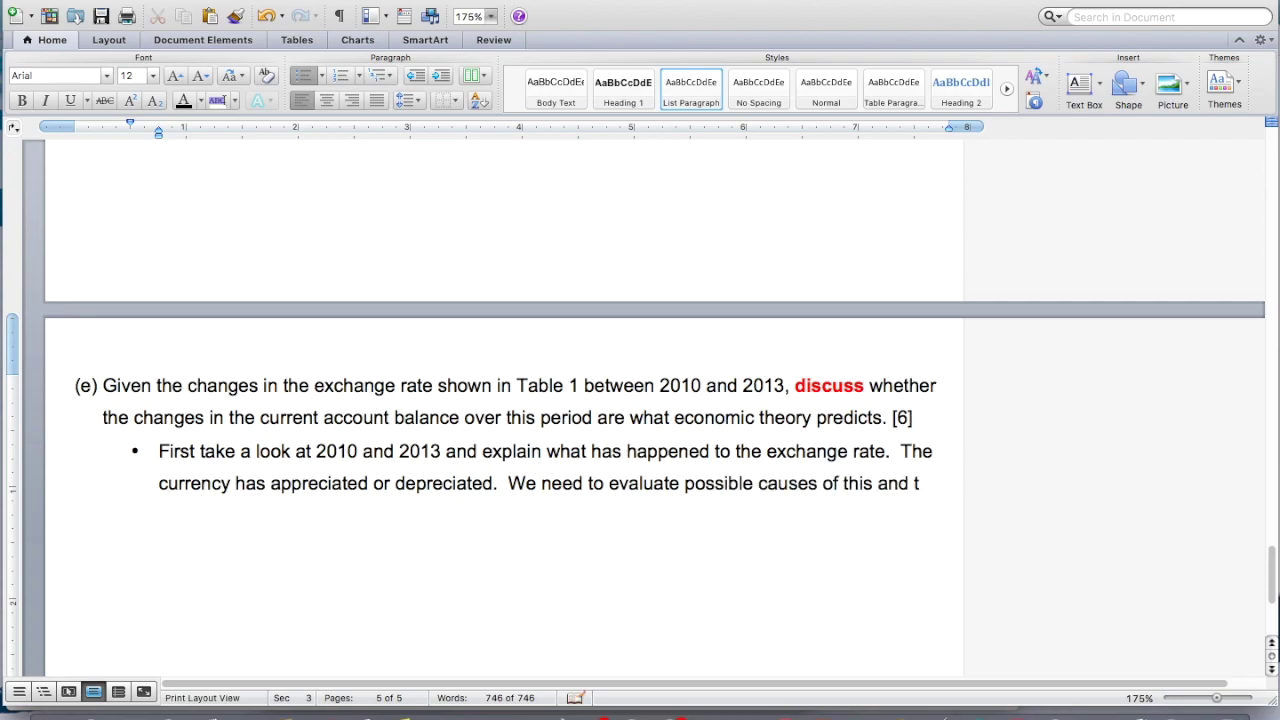
text(he relationship to economic theory)
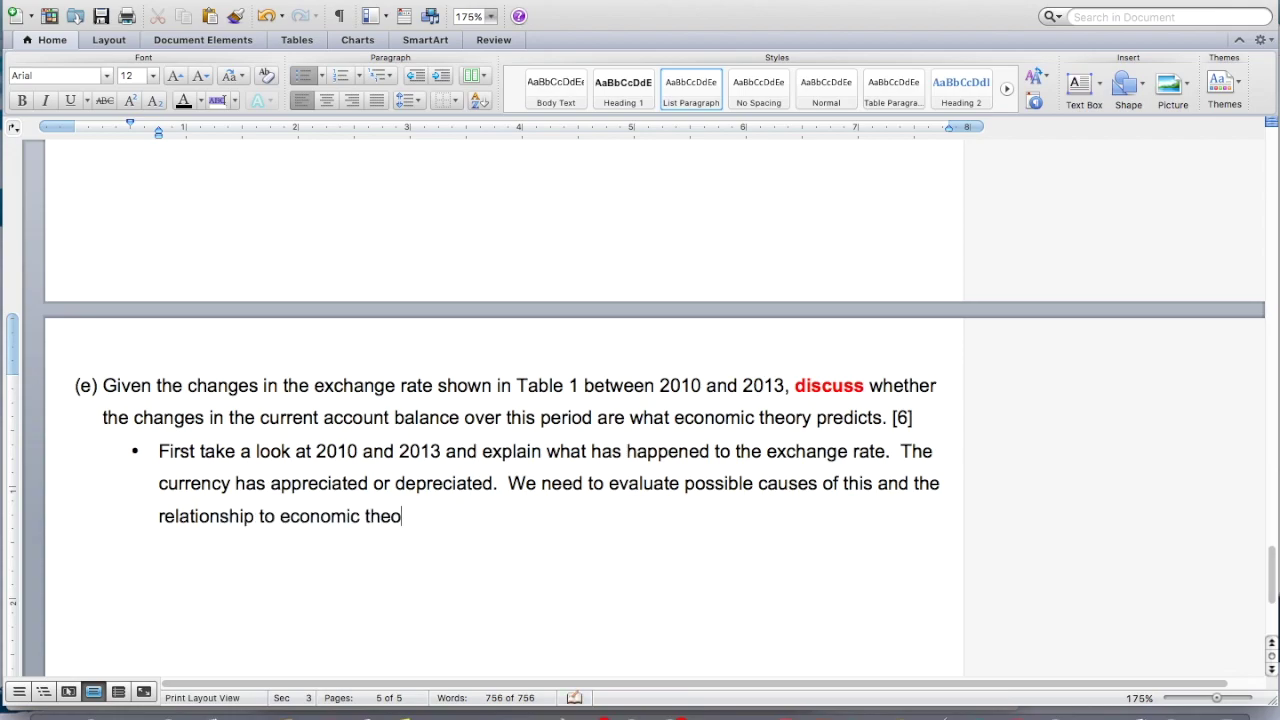